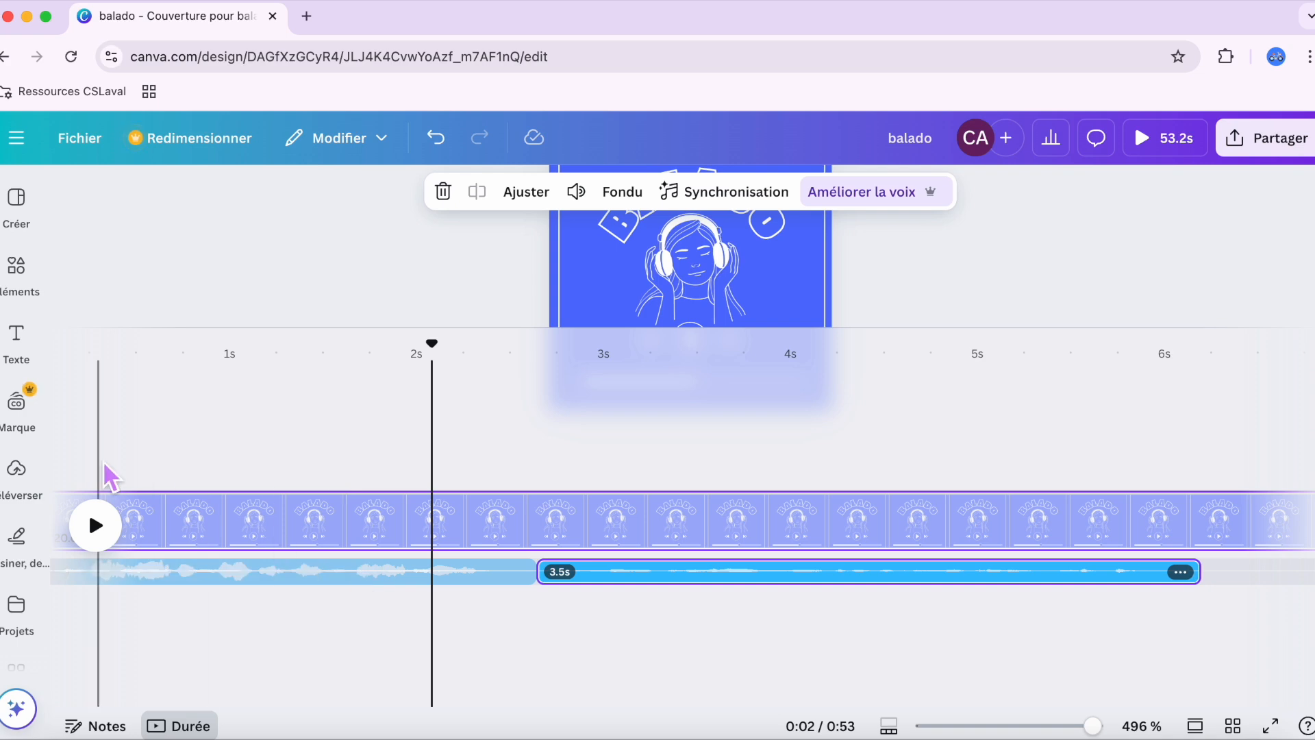
Step: Search the design elements for "balado" and restrict the results to audio tracks
mouse_move(12, 297)
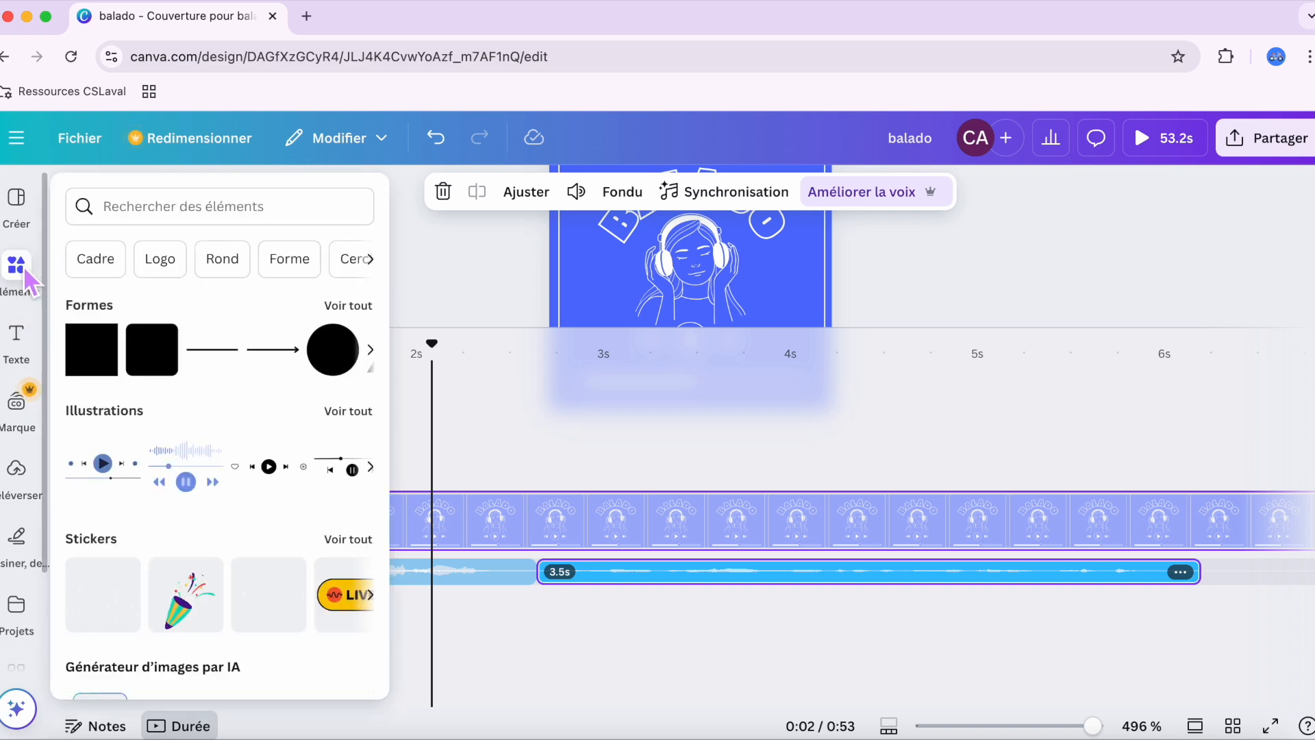
left_click(24, 273)
scroll(241, 260, "right", 3)
left_click(177, 199)
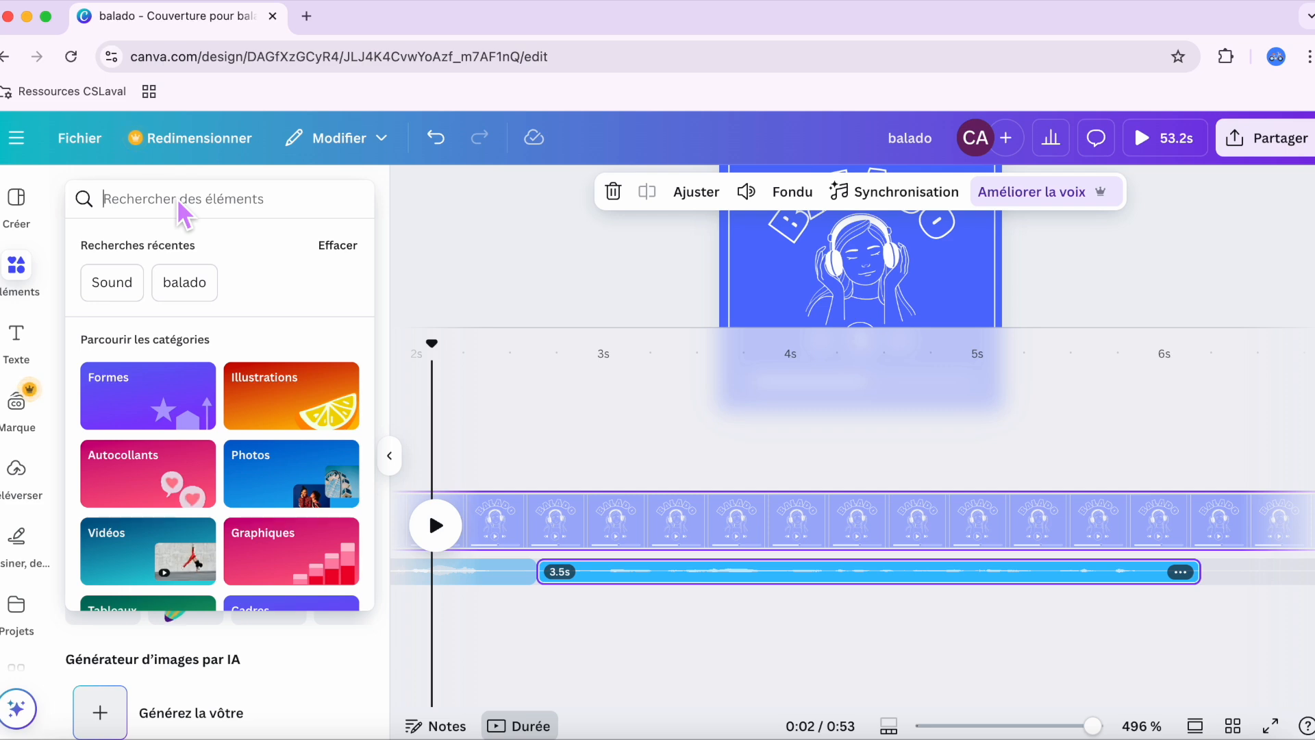
type("balado")
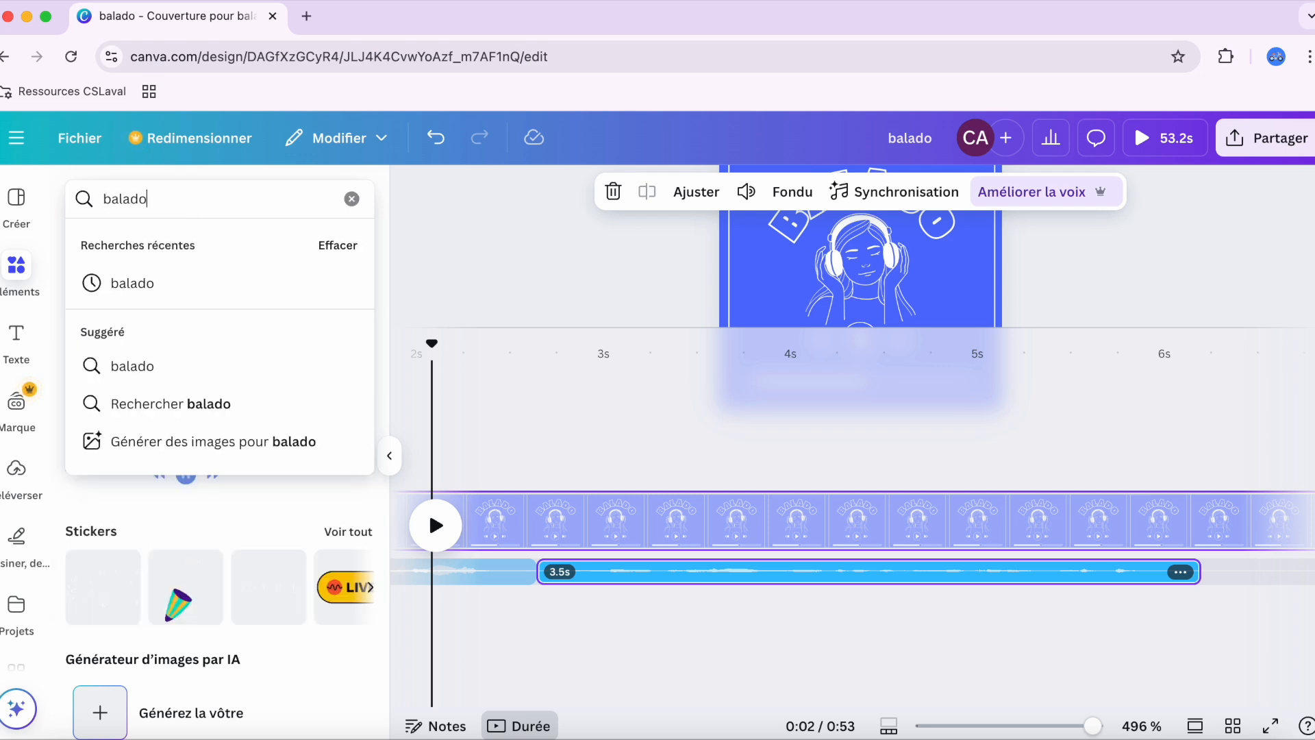
key("Return")
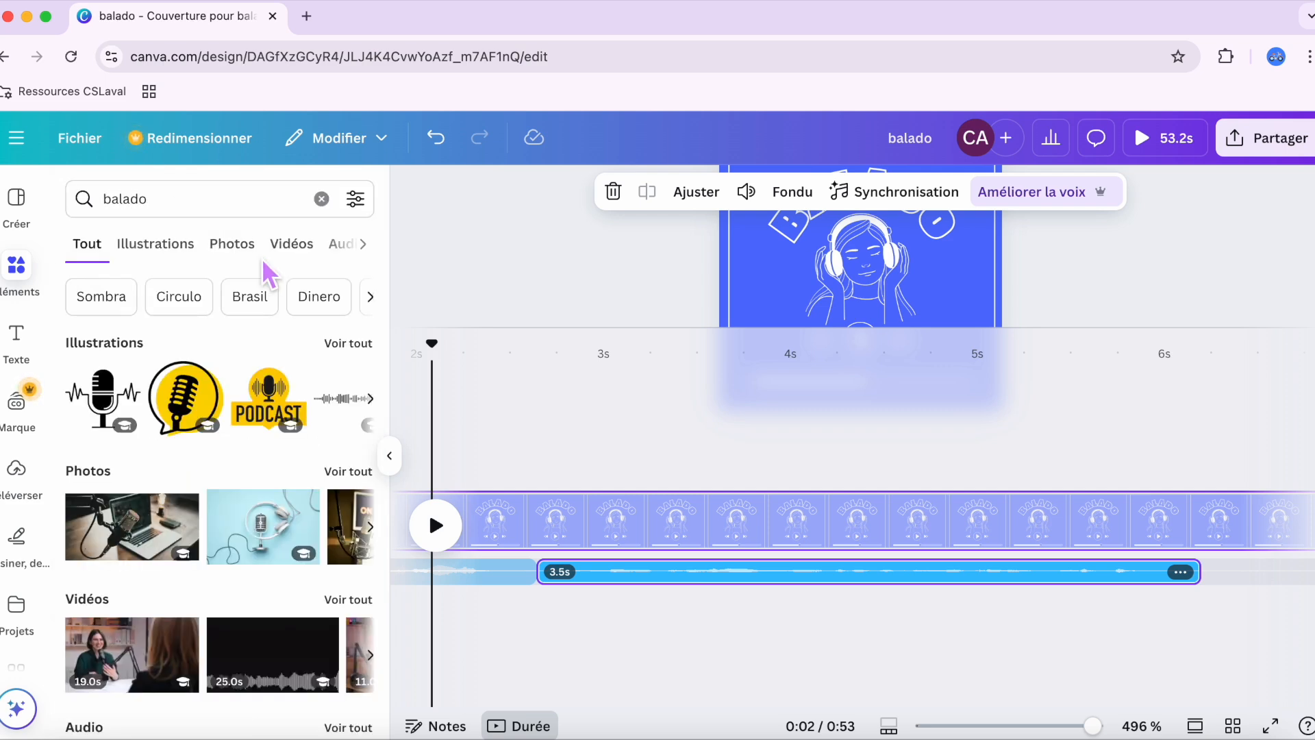
left_click(278, 259)
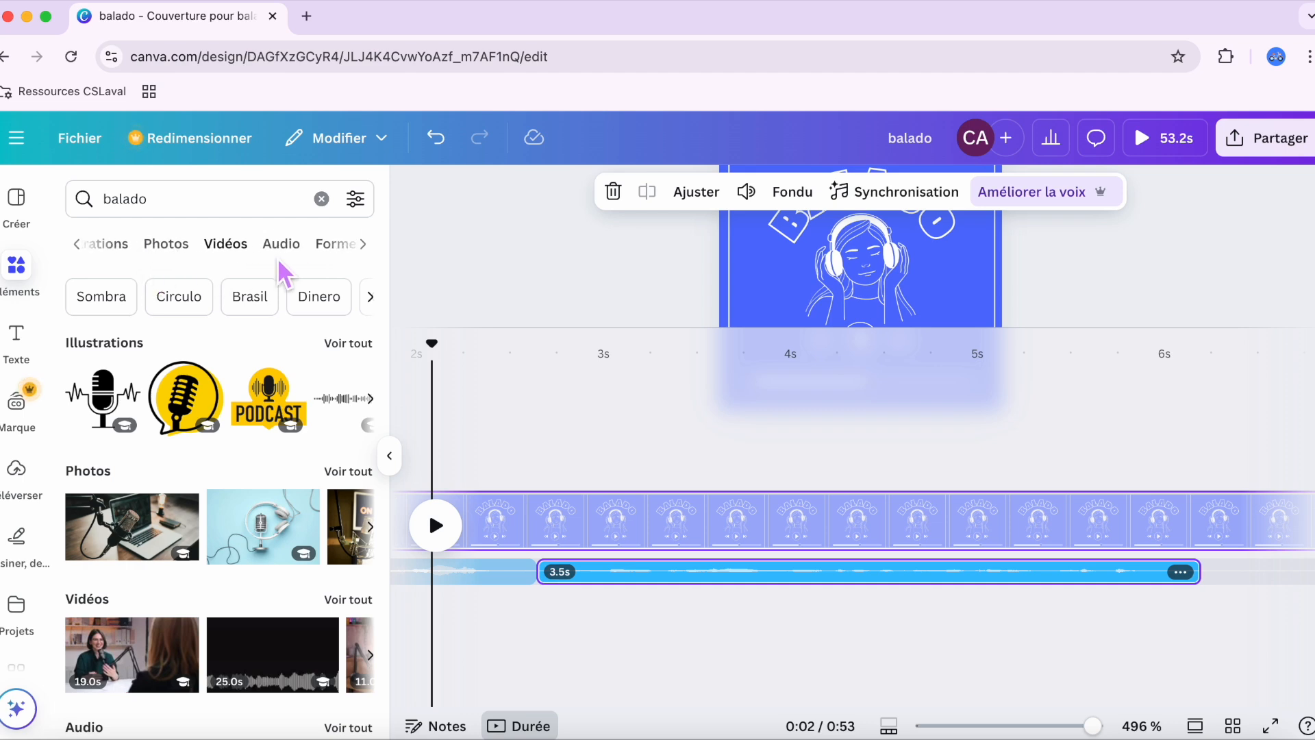
left_click(213, 247)
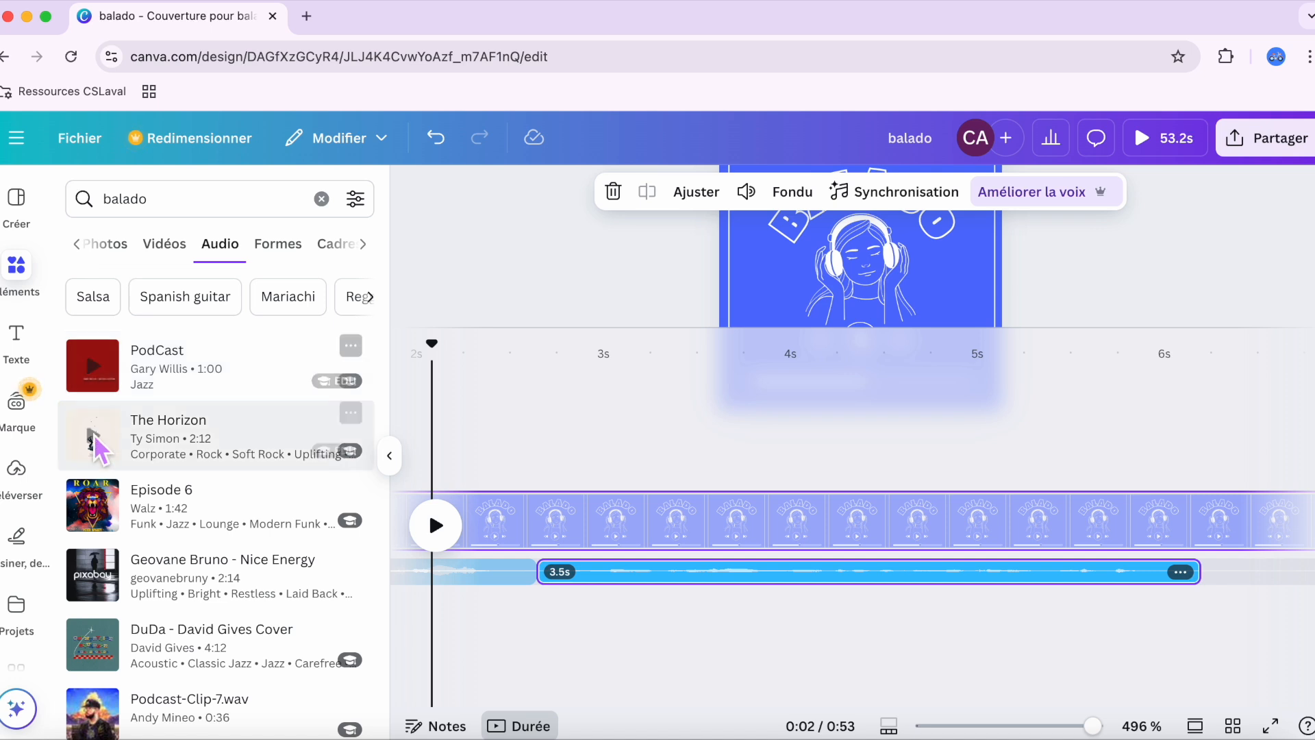
Step: Listen briefly to the track "The Horizon" and add it to the project timeline
scroll(96, 648, "down", 1)
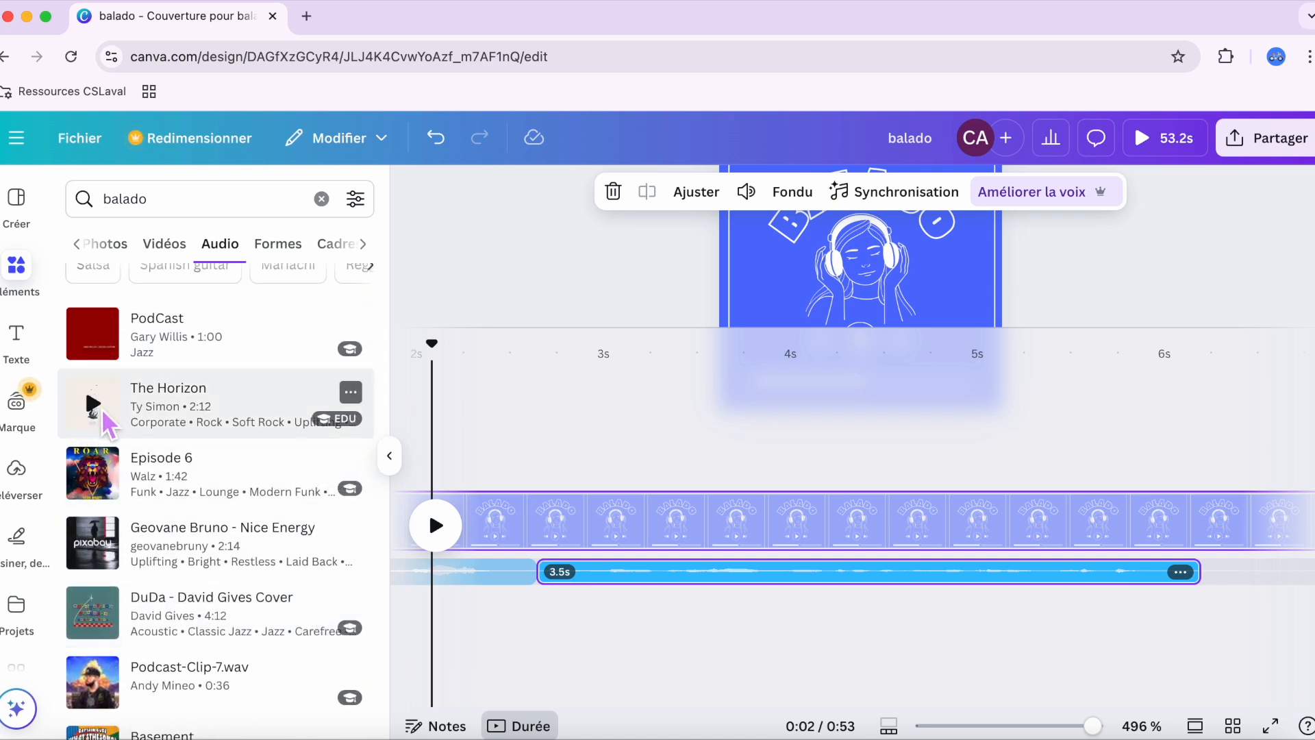
left_click(97, 406)
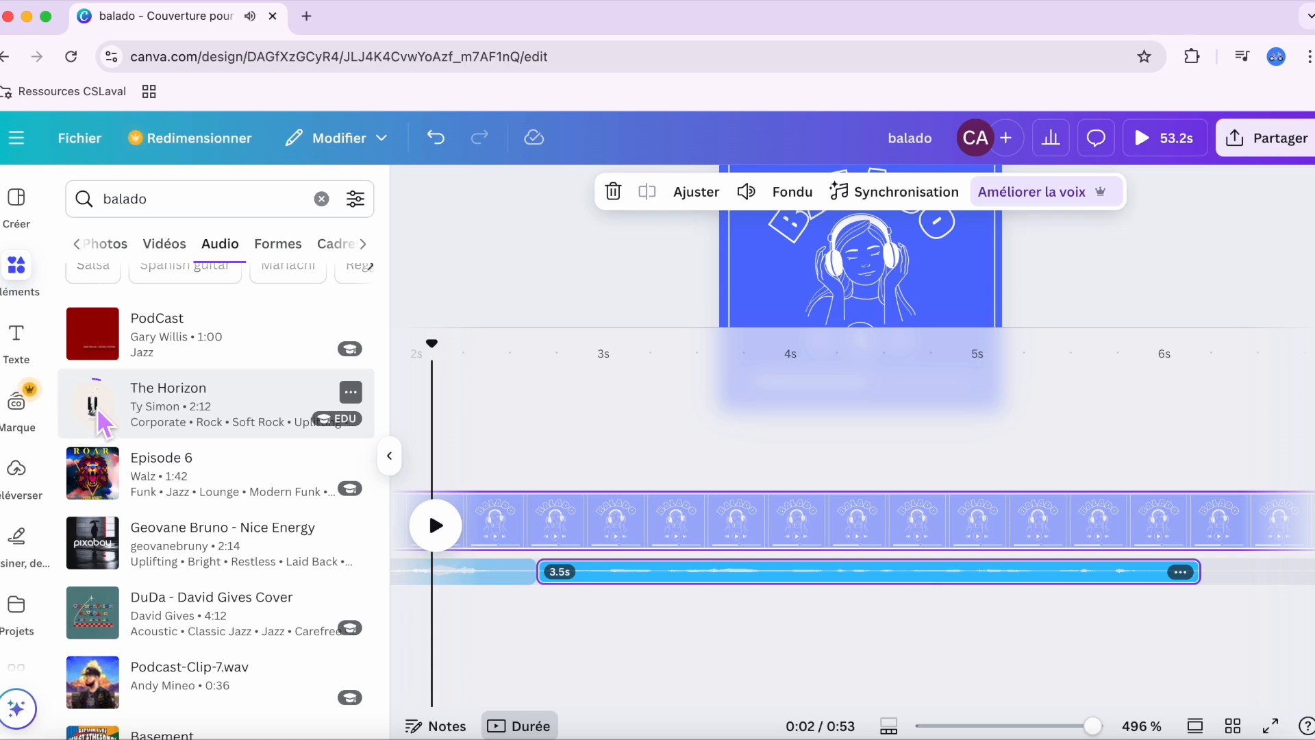
left_click(97, 407)
left_click(175, 398)
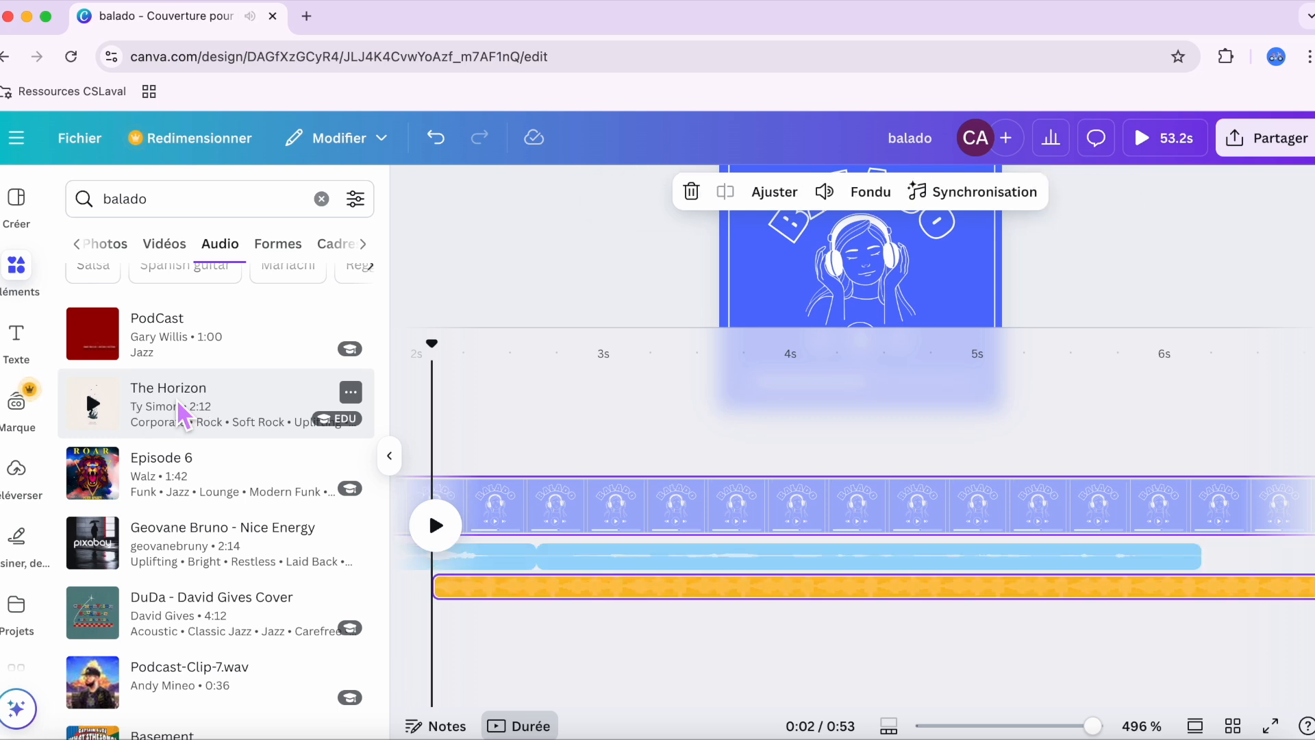
Step: Close the elements library and move the music track so it starts at 0 s on the timeline
left_click(389, 456)
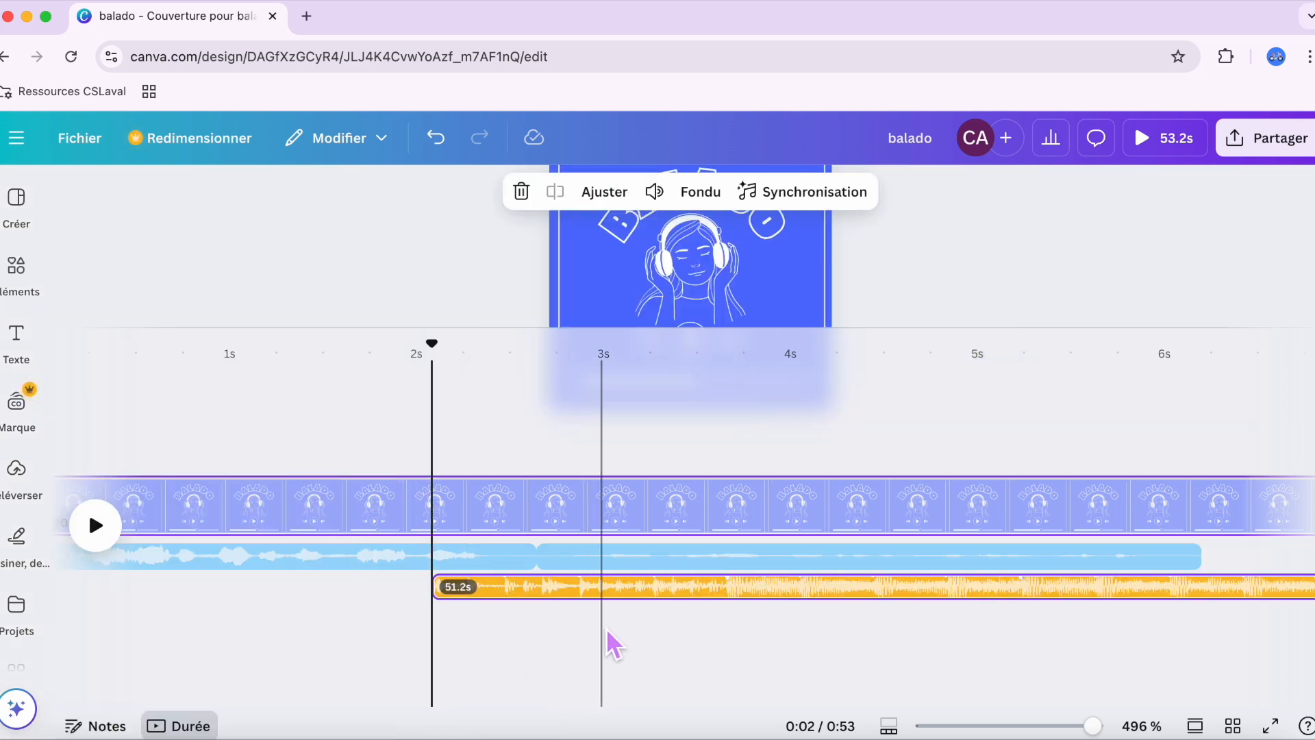
scroll(549, 617, "left", 3)
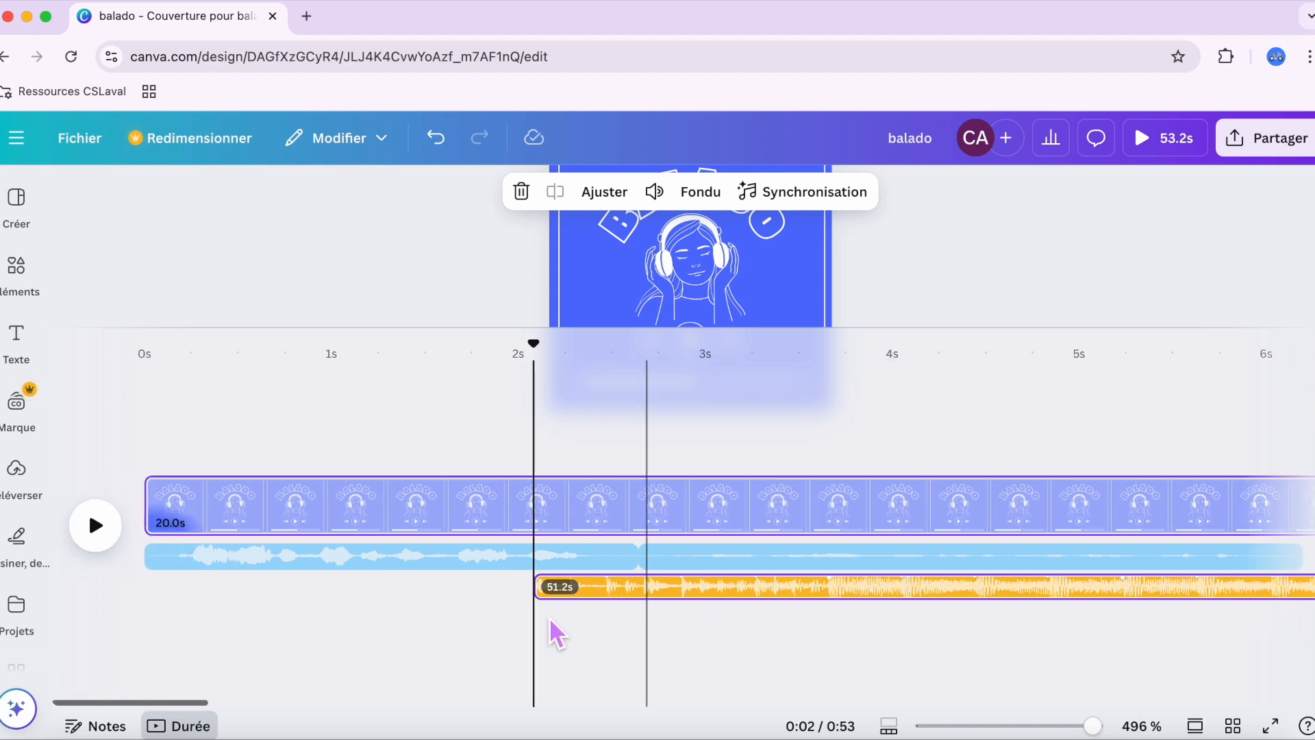
left_click_drag(753, 589, 214, 611)
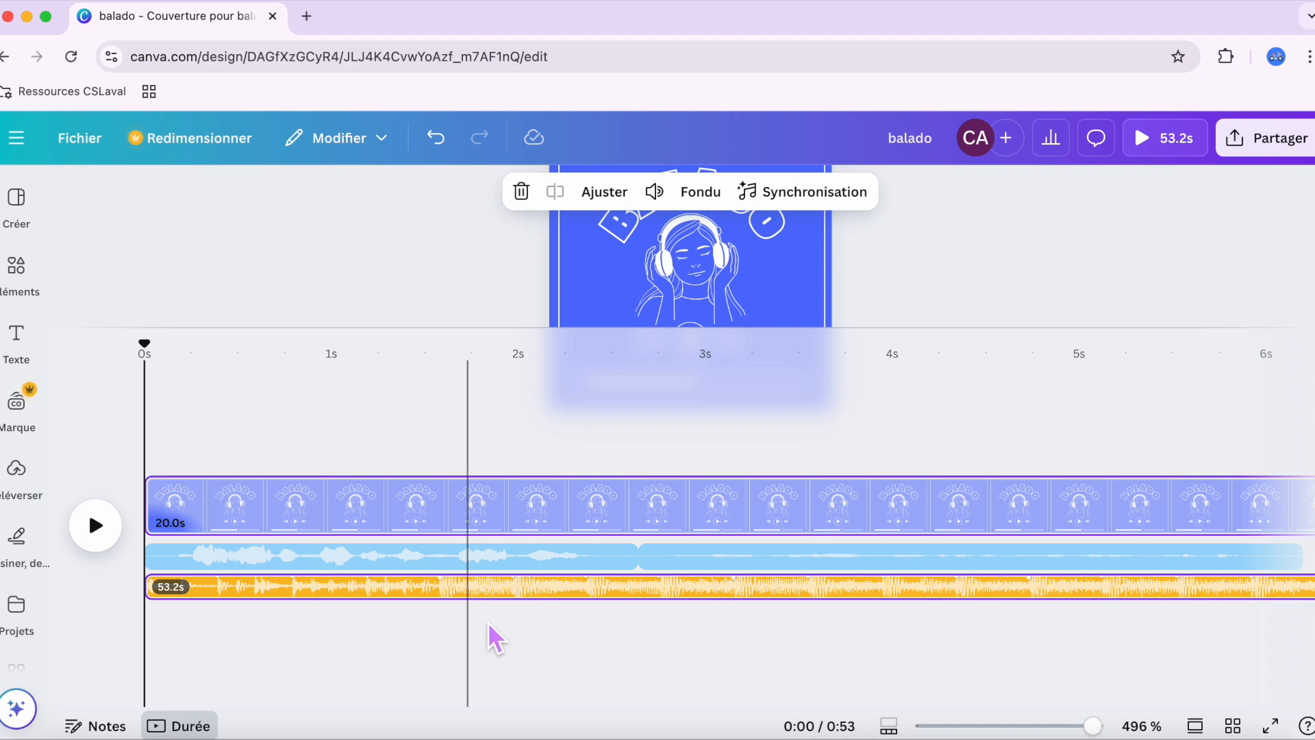
Step: Shorten the end of the music track so that it stops at about 52 s
scroll(548, 582, "right", 3)
scroll(547, 581, "right", 20)
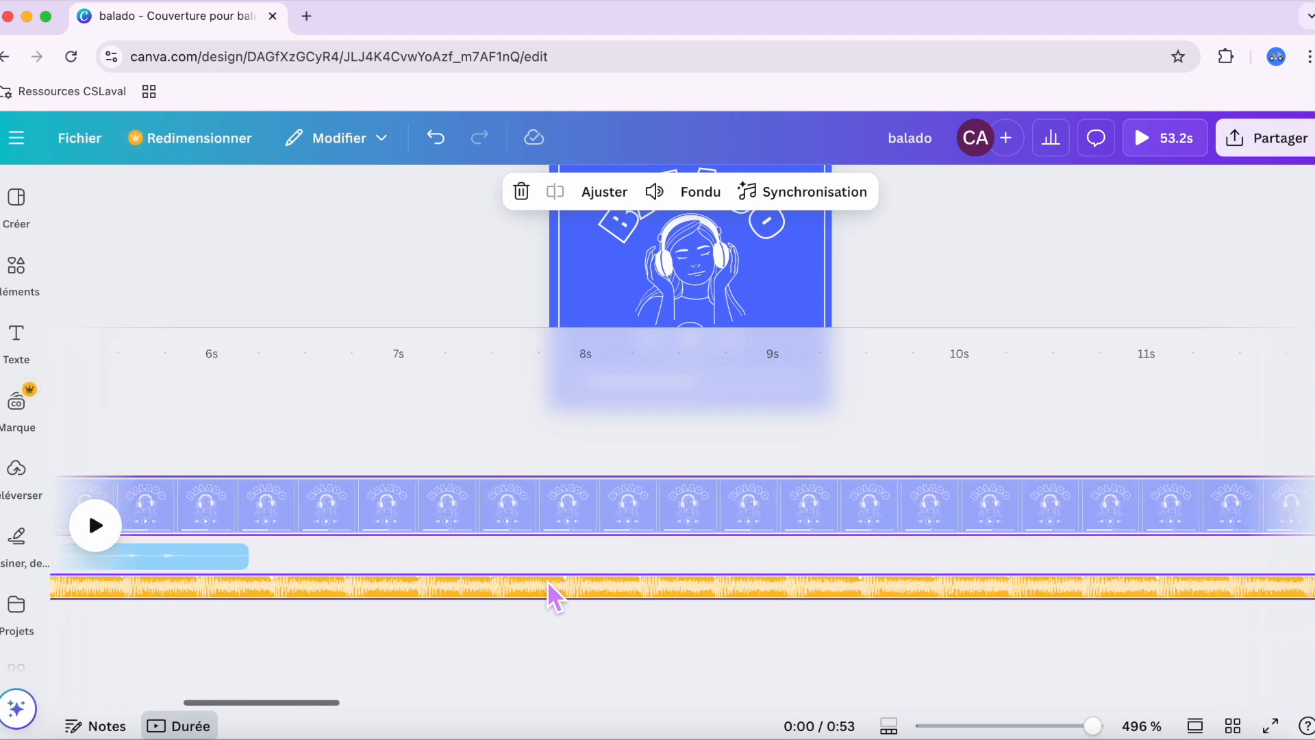
scroll(548, 581, "right", 15)
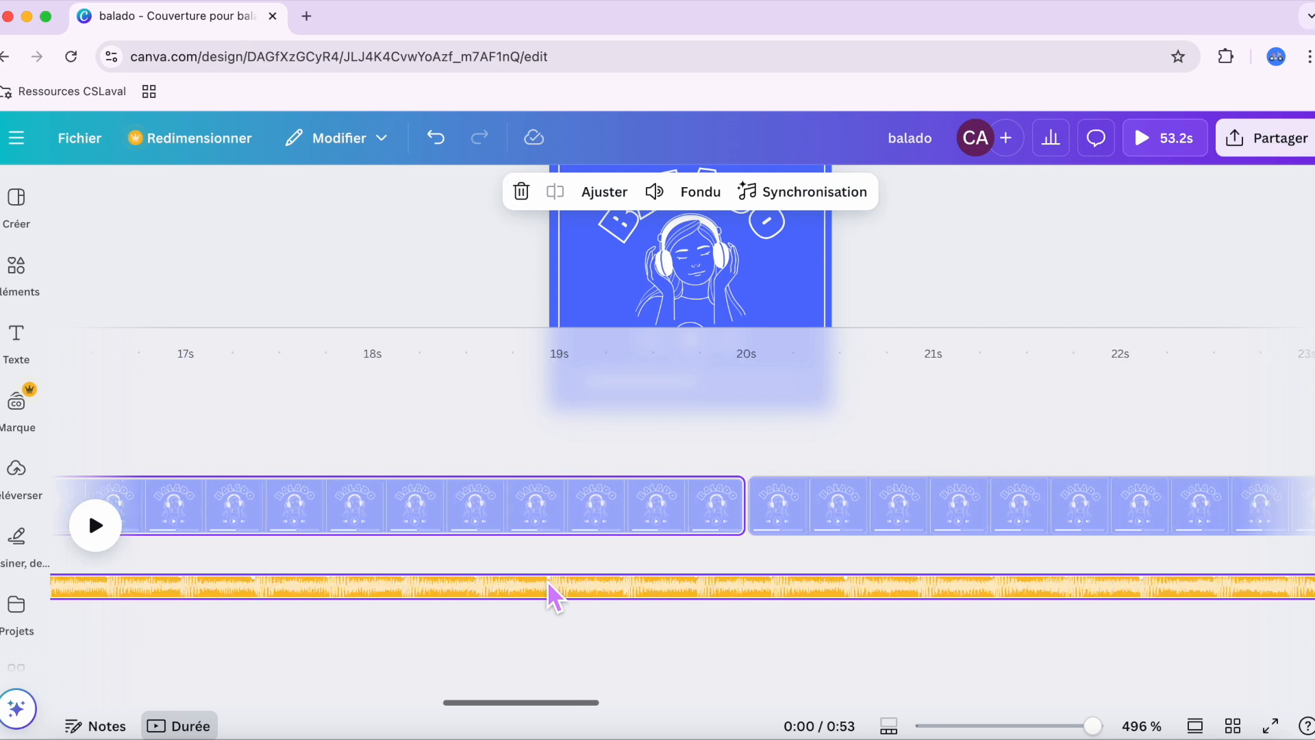
scroll(548, 581, "left", 12)
scroll(548, 581, "right", 20)
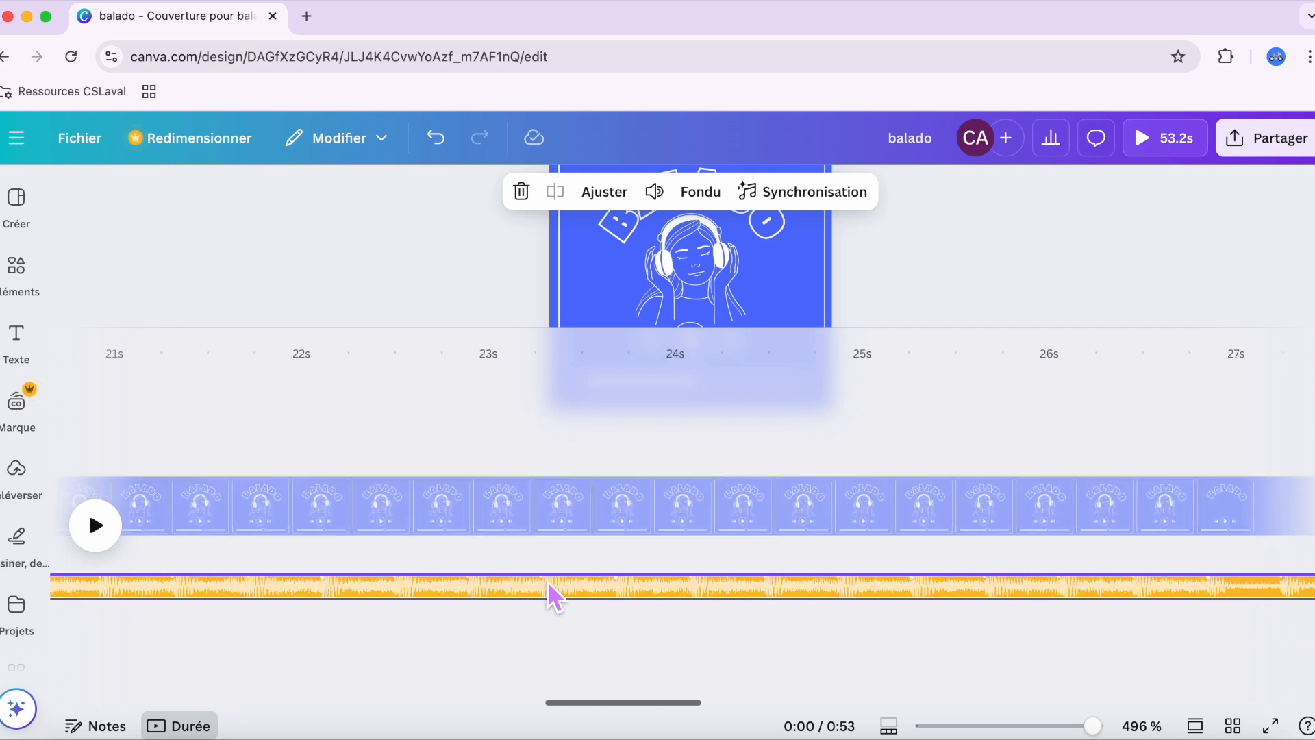
scroll(548, 580, "right", 20)
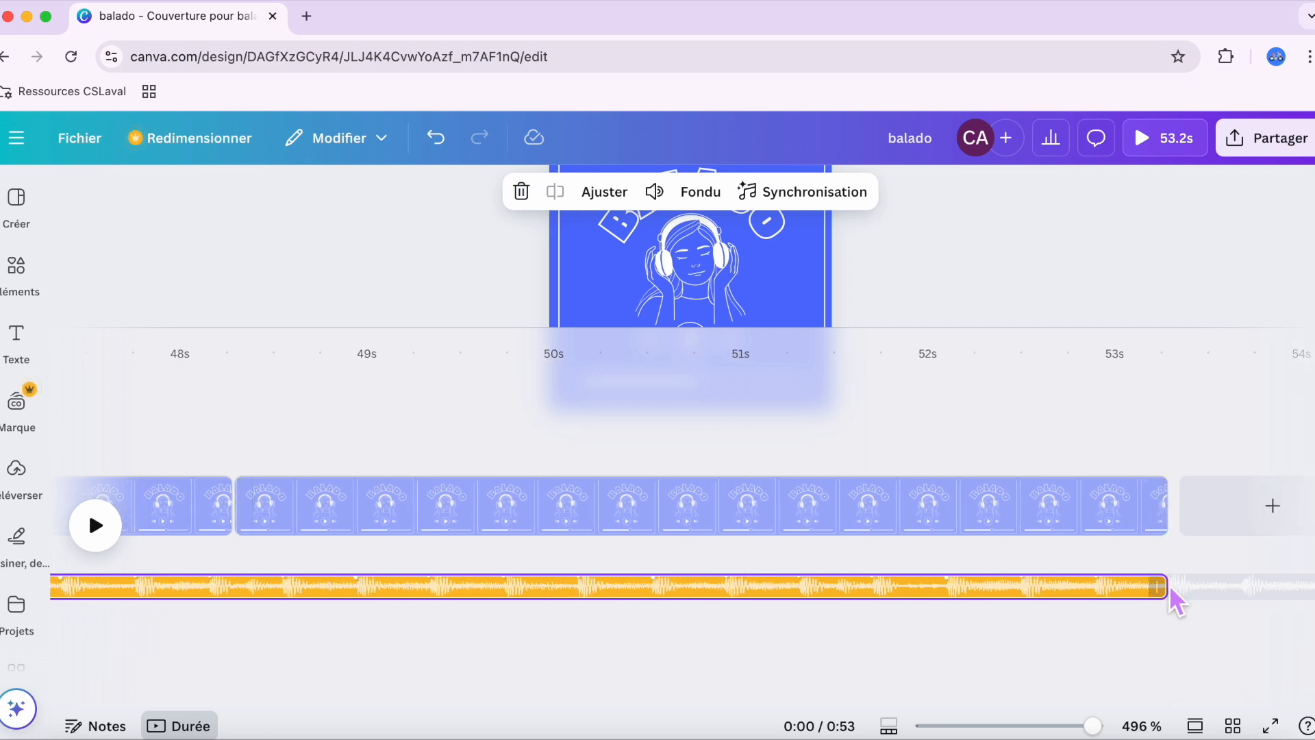
left_click_drag(1166, 592, 948, 600)
Step: Split the music track at about 10 s and delete the part that follows the cut
scroll(1103, 604, "left", 20)
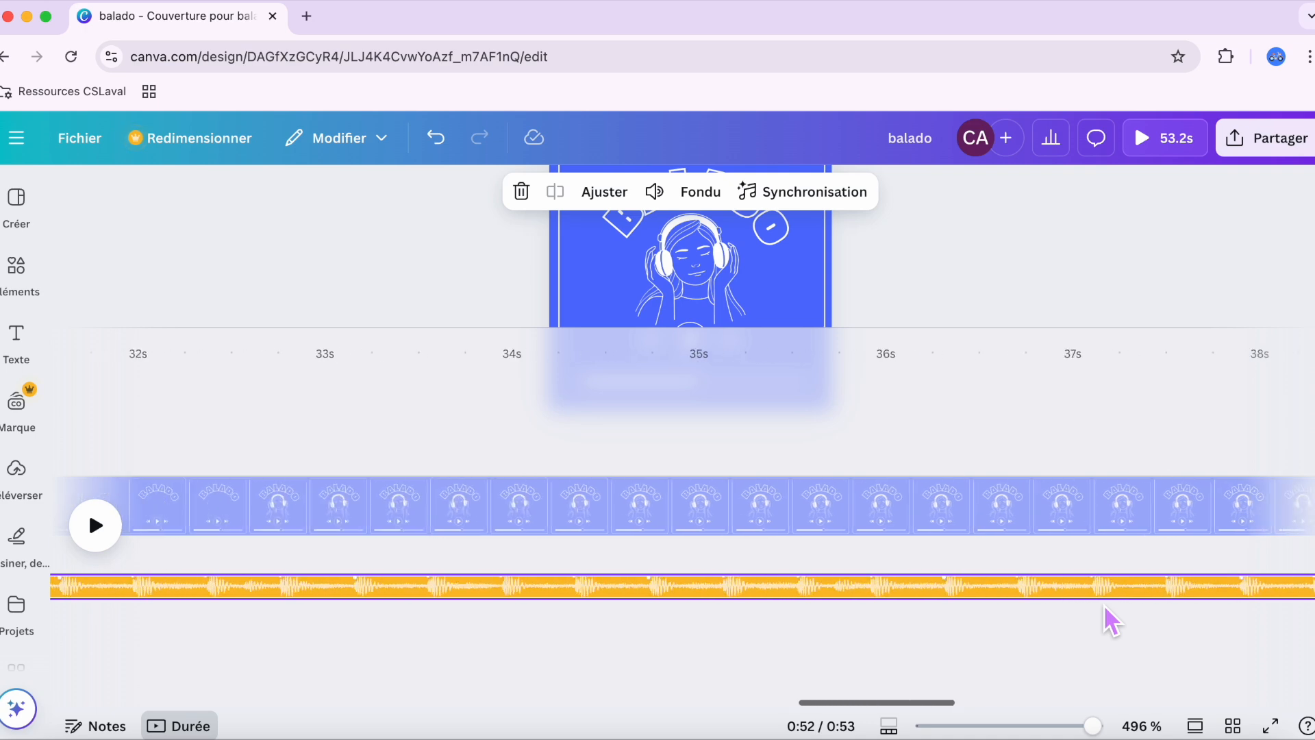
scroll(1104, 604, "left", 20)
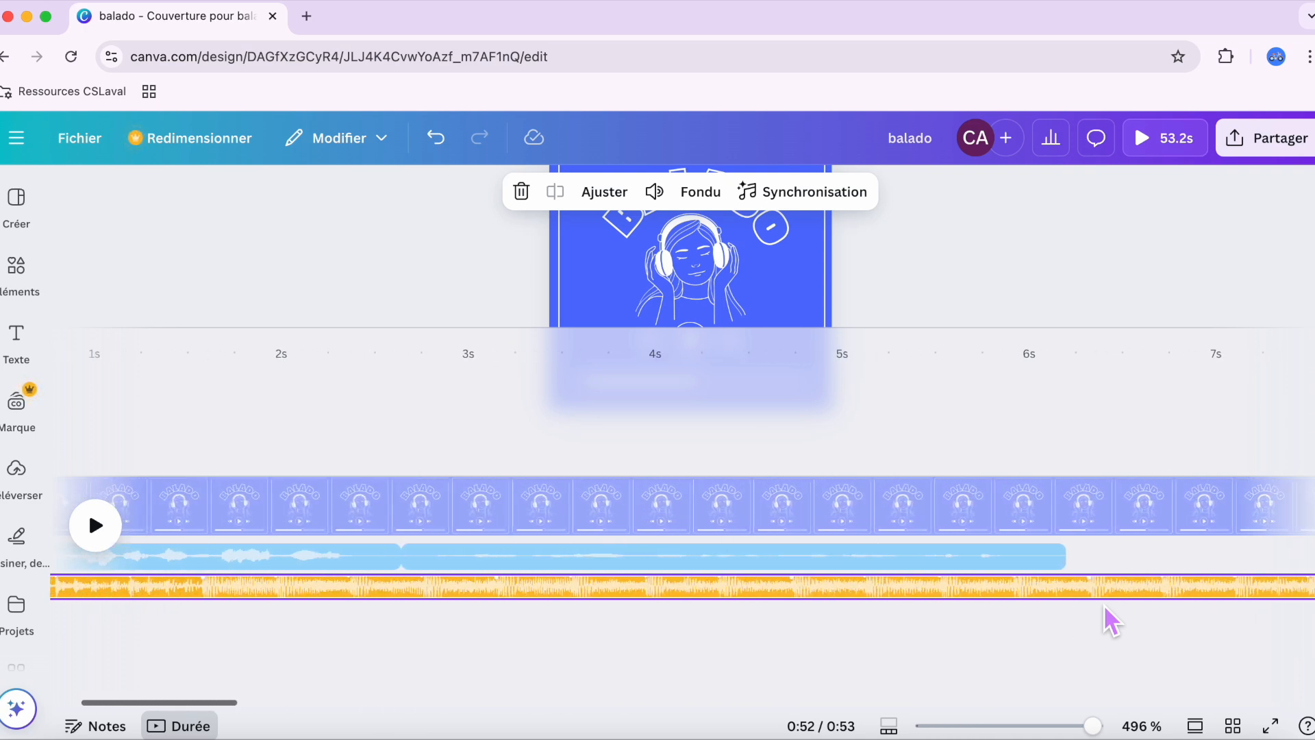
scroll(1103, 604, "right", 15)
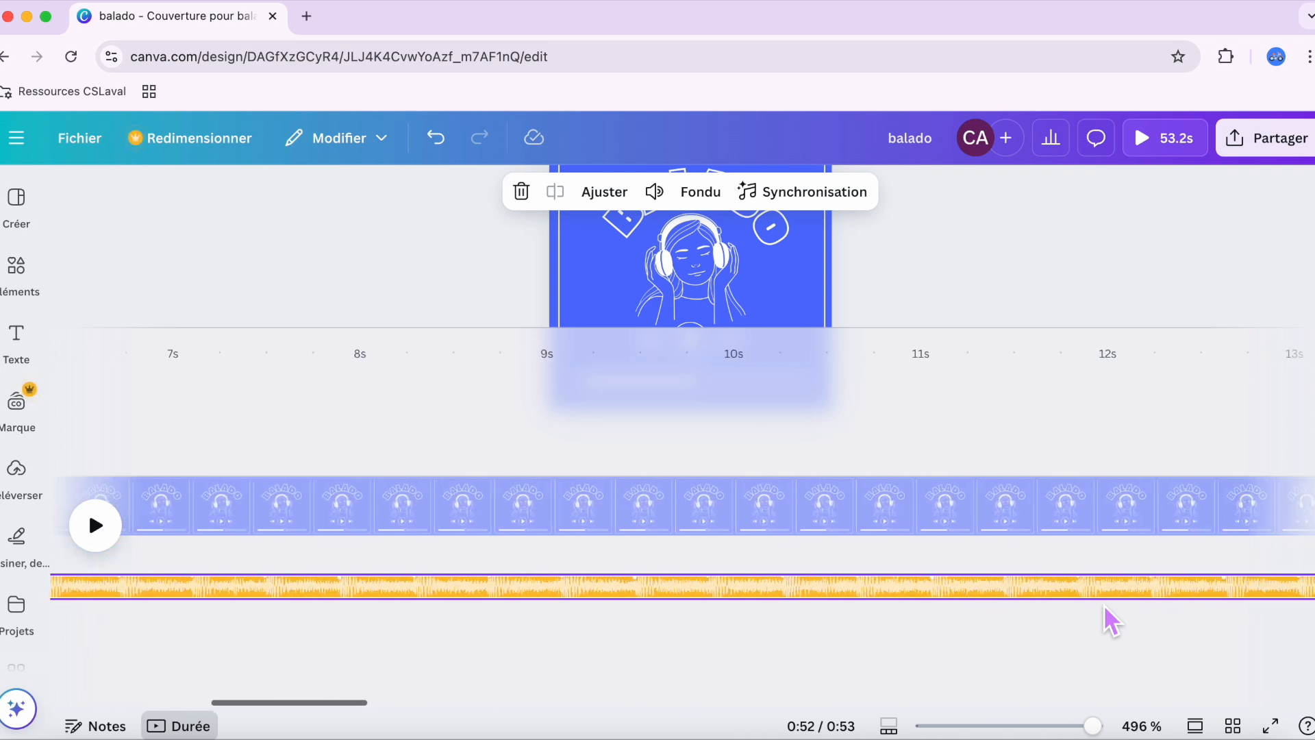
left_click(650, 585)
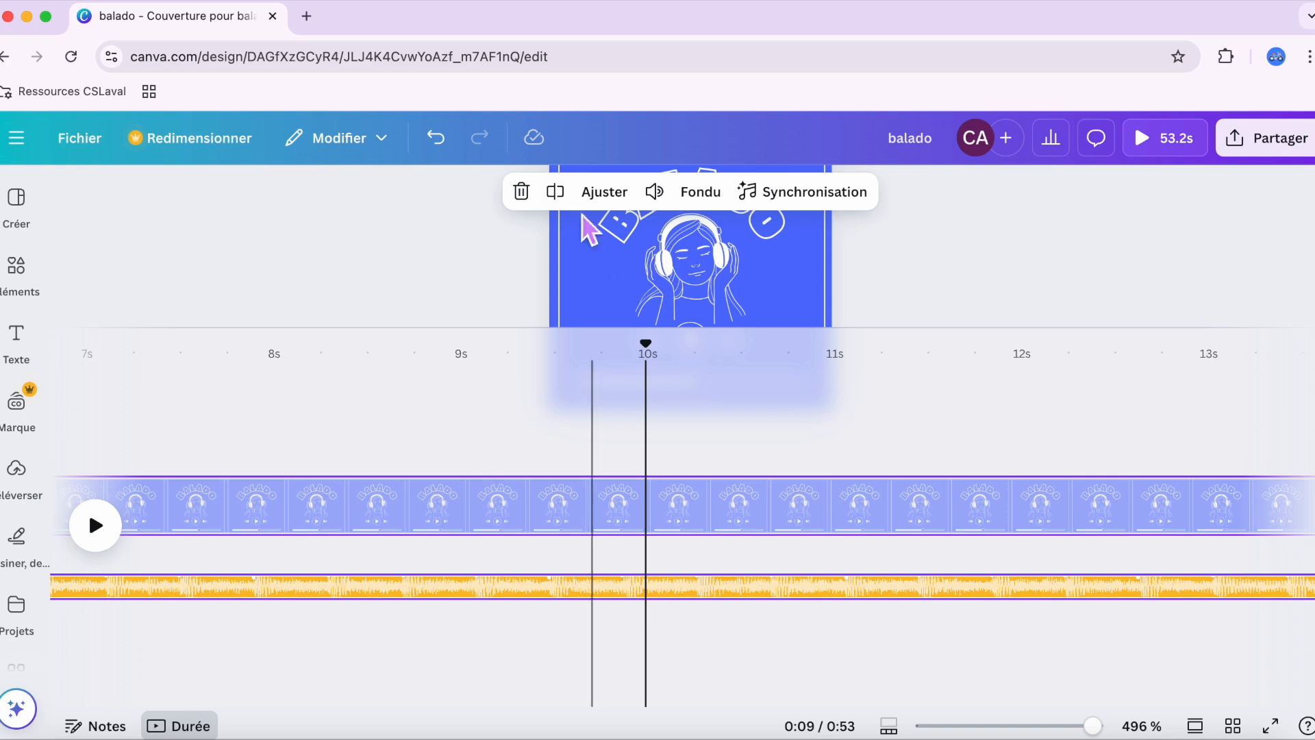
left_click(555, 193)
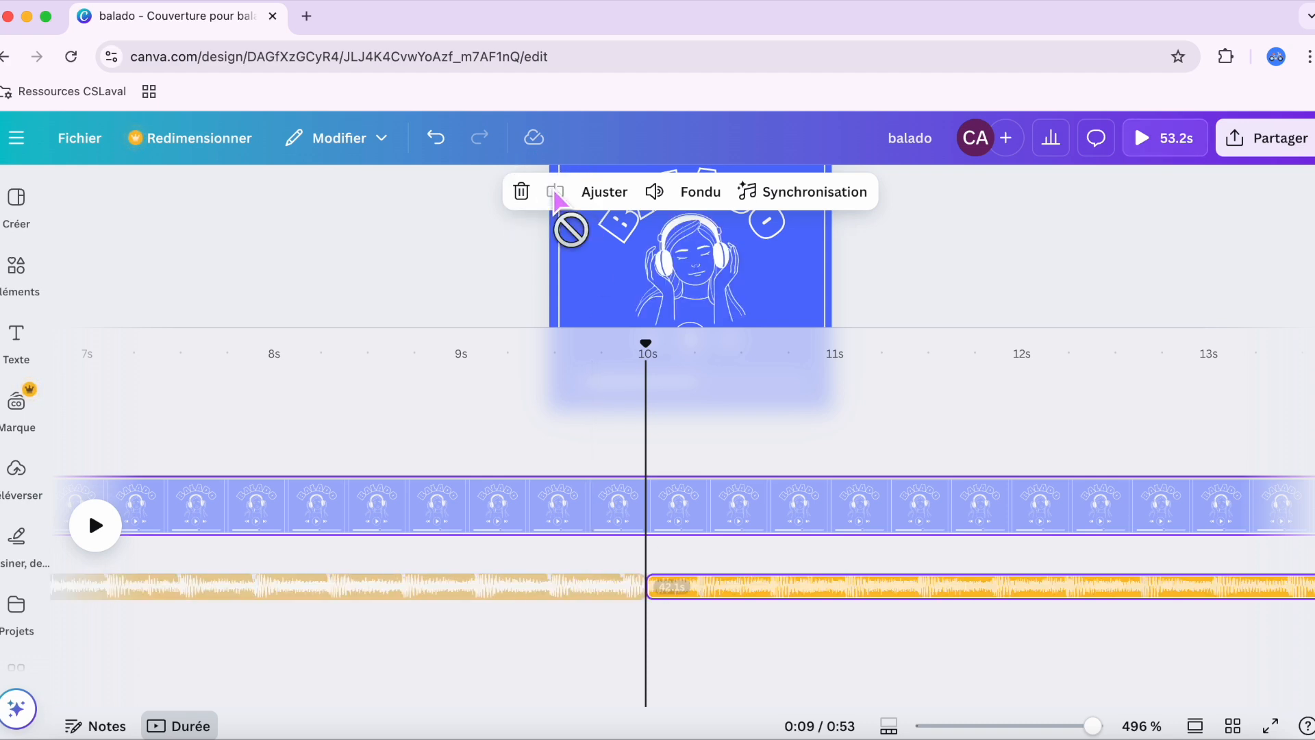
left_click(807, 579)
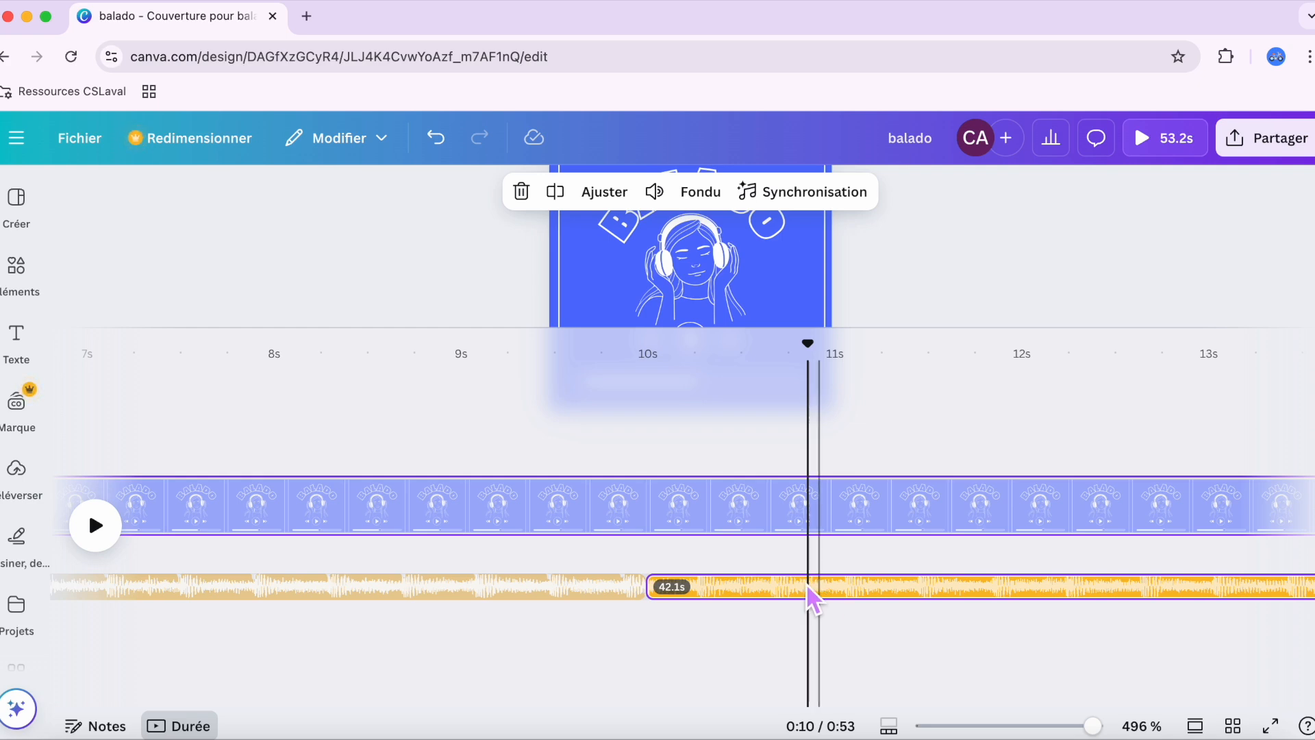
left_click(523, 193)
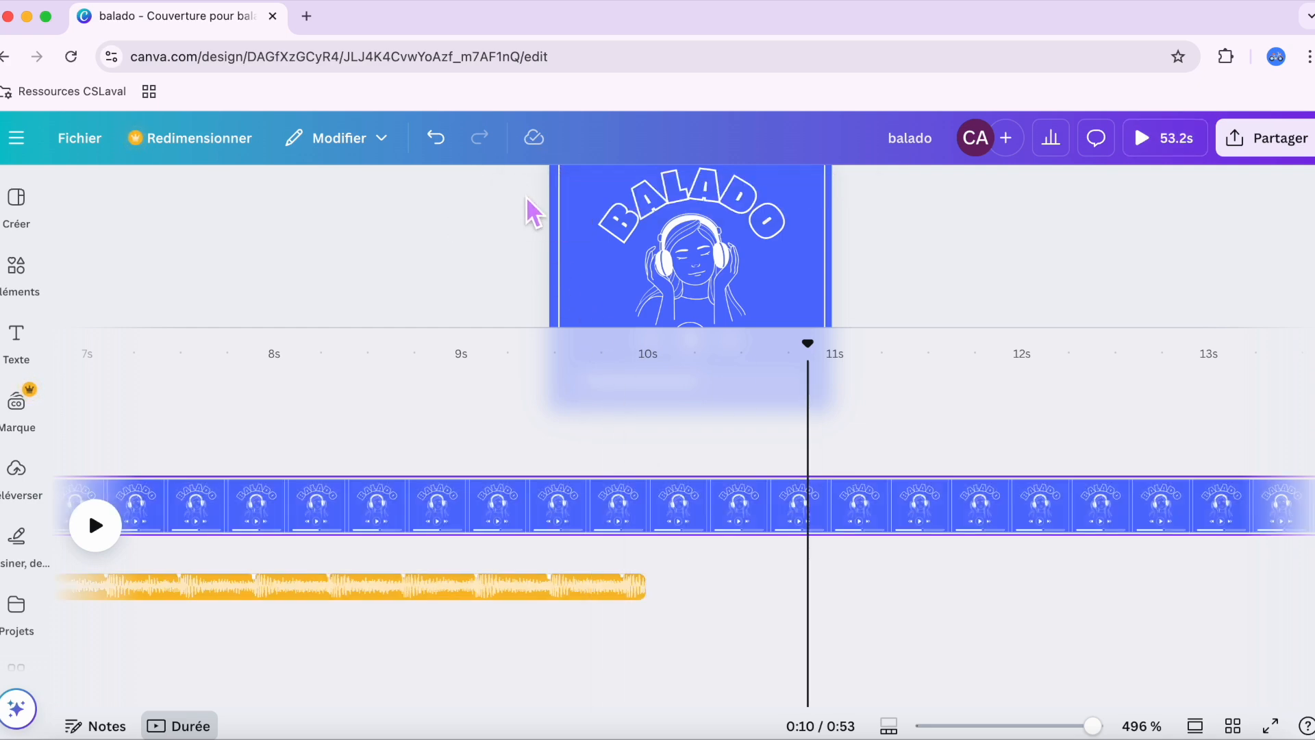
Step: Give the remaining music clip a 1.0 s fade-in and a 1.0 s fade-out
scroll(443, 623, "left", 10)
scroll(444, 622, "left", 12)
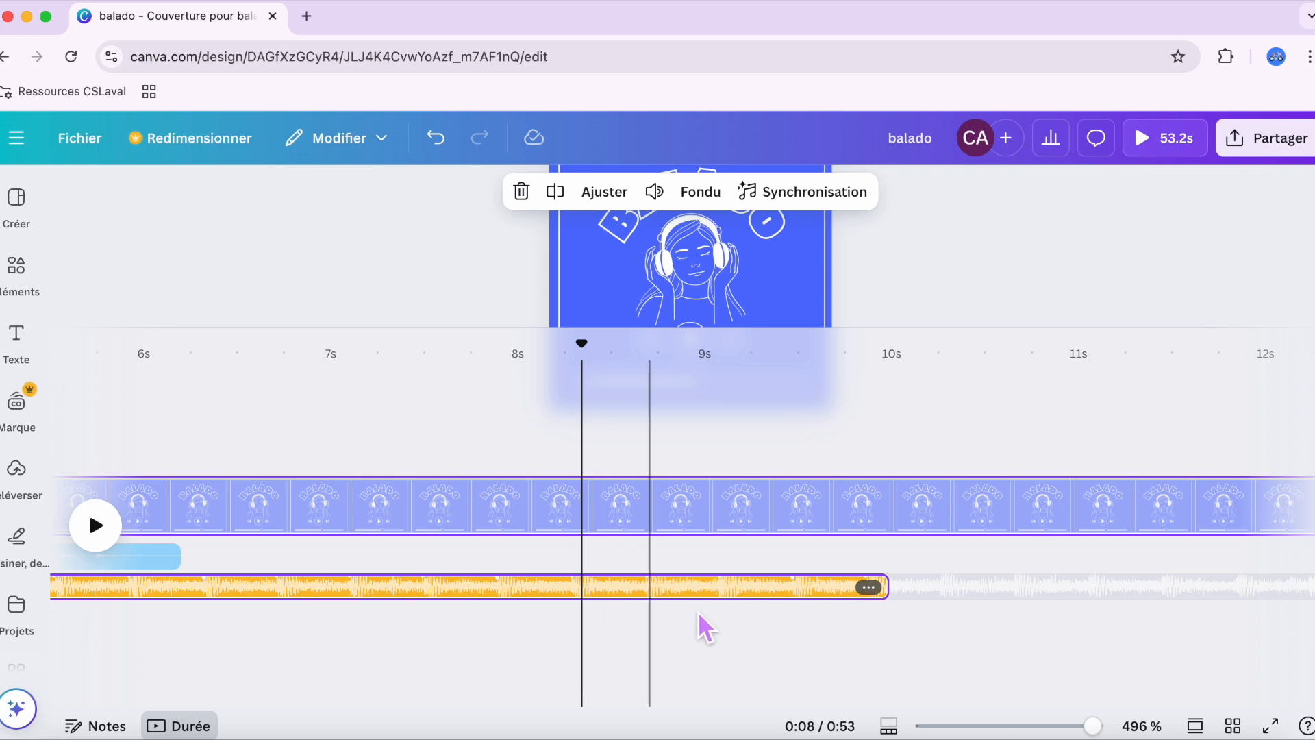
left_click(870, 586)
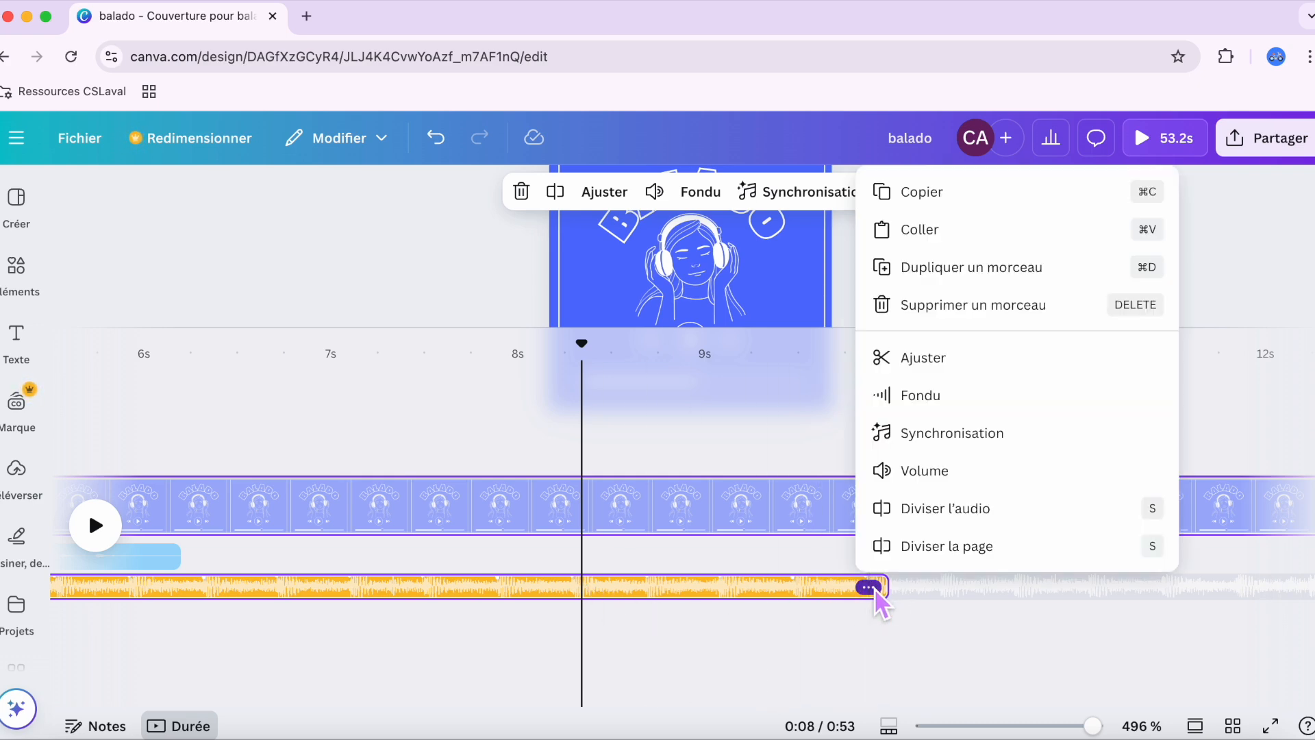
left_click(926, 395)
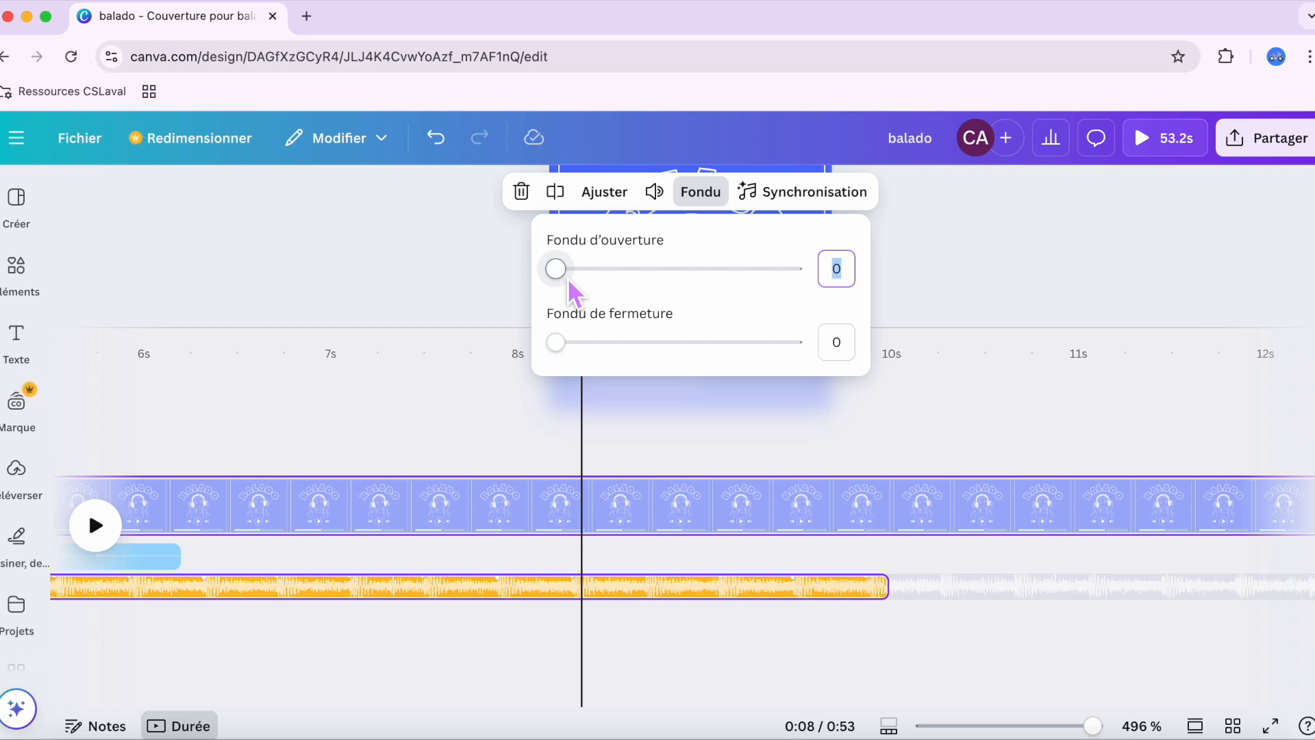
left_click_drag(564, 270, 606, 266)
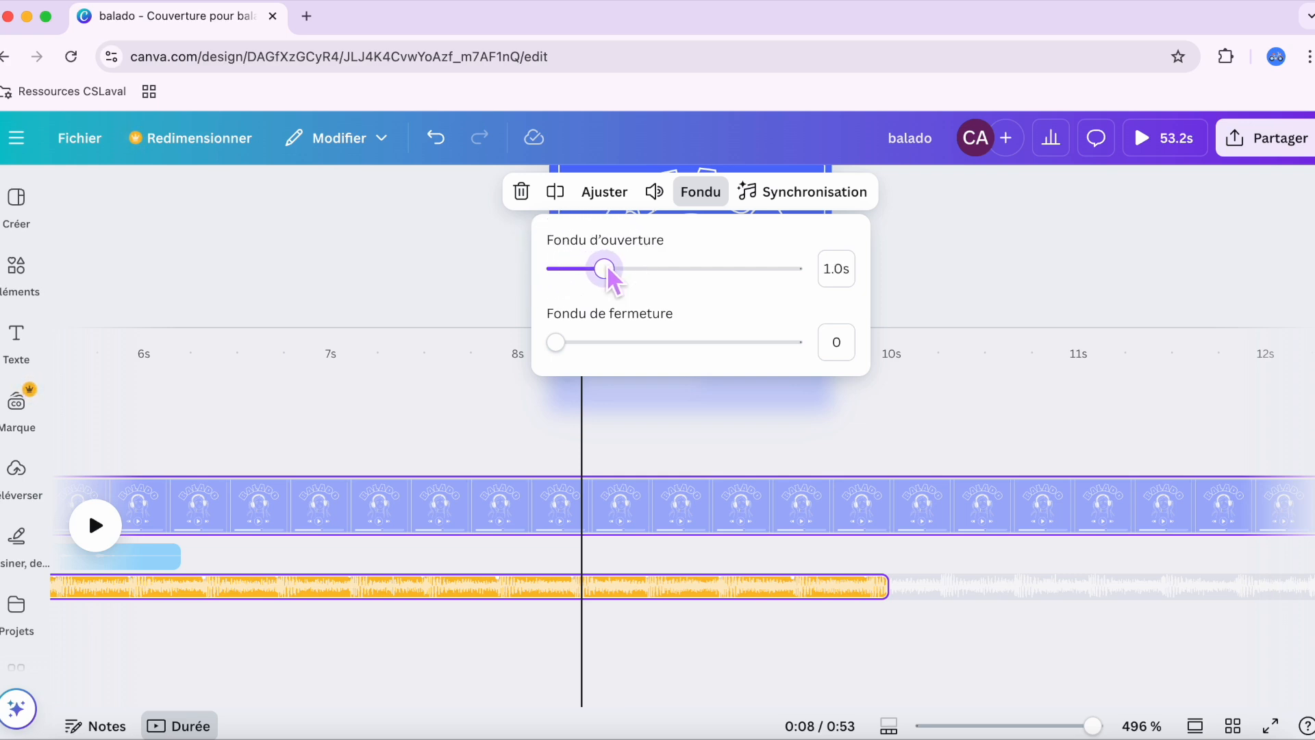
left_click_drag(559, 343, 606, 337)
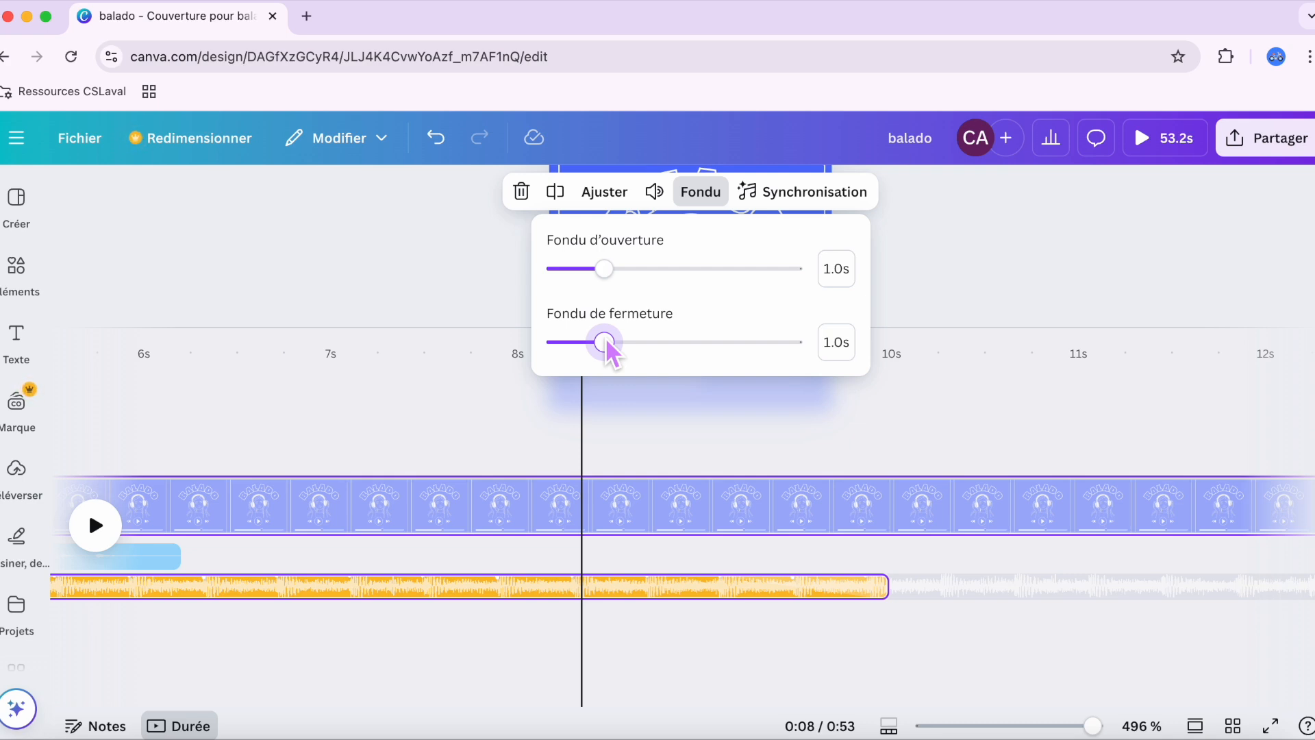
left_click(726, 411)
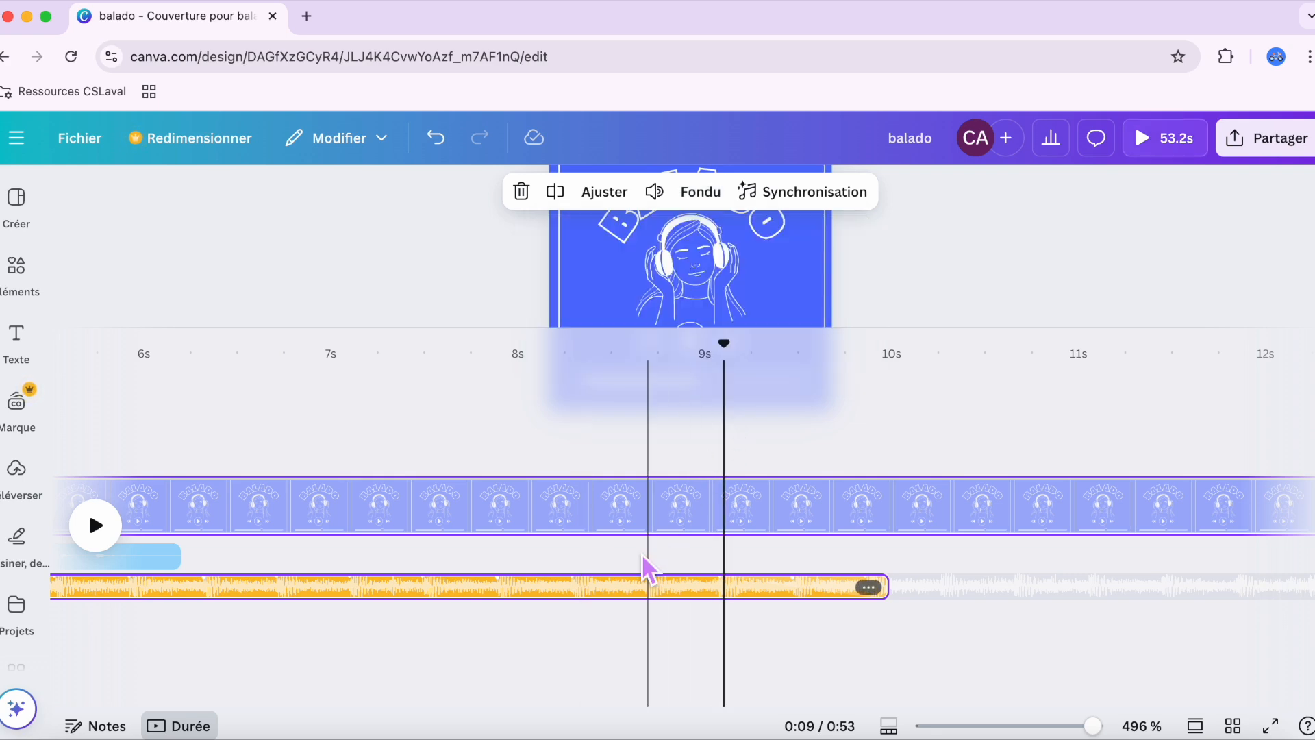
Step: Play the first seconds of the timeline from 0 s to check how voice and music sound together
scroll(659, 592, "left", 10)
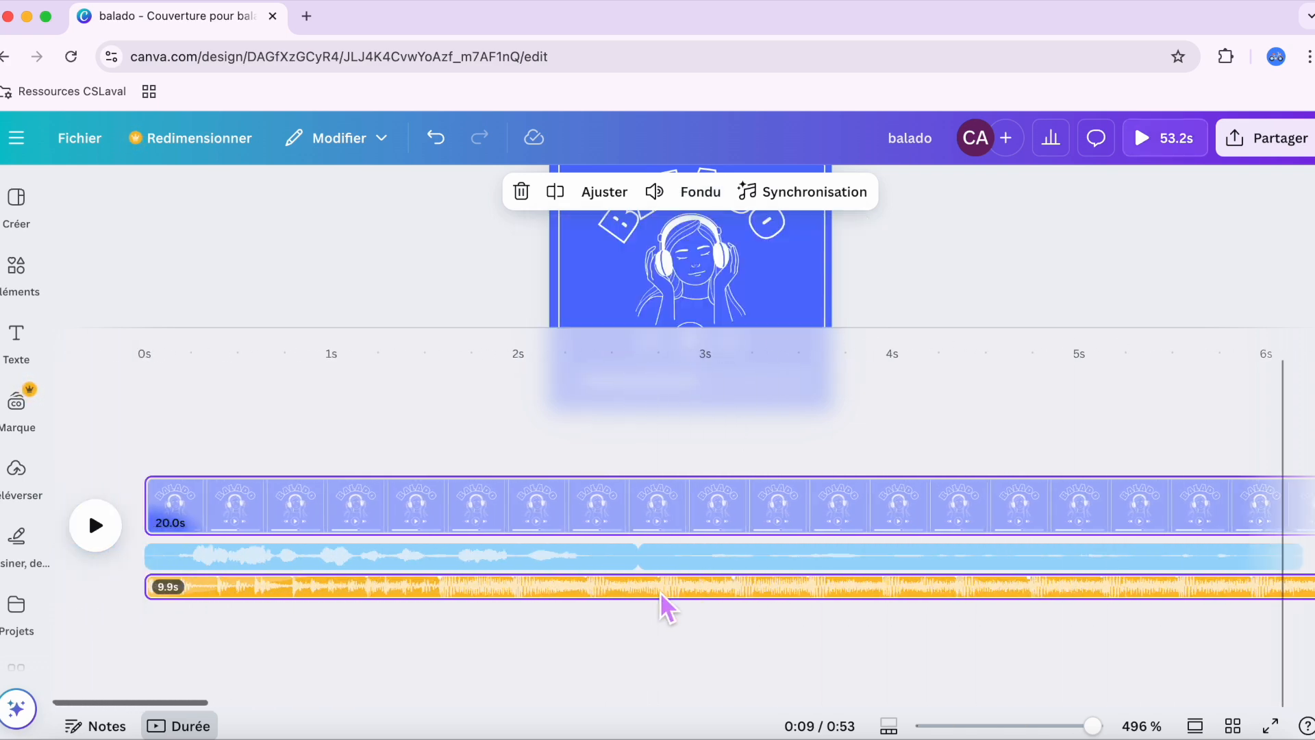
left_click(146, 467)
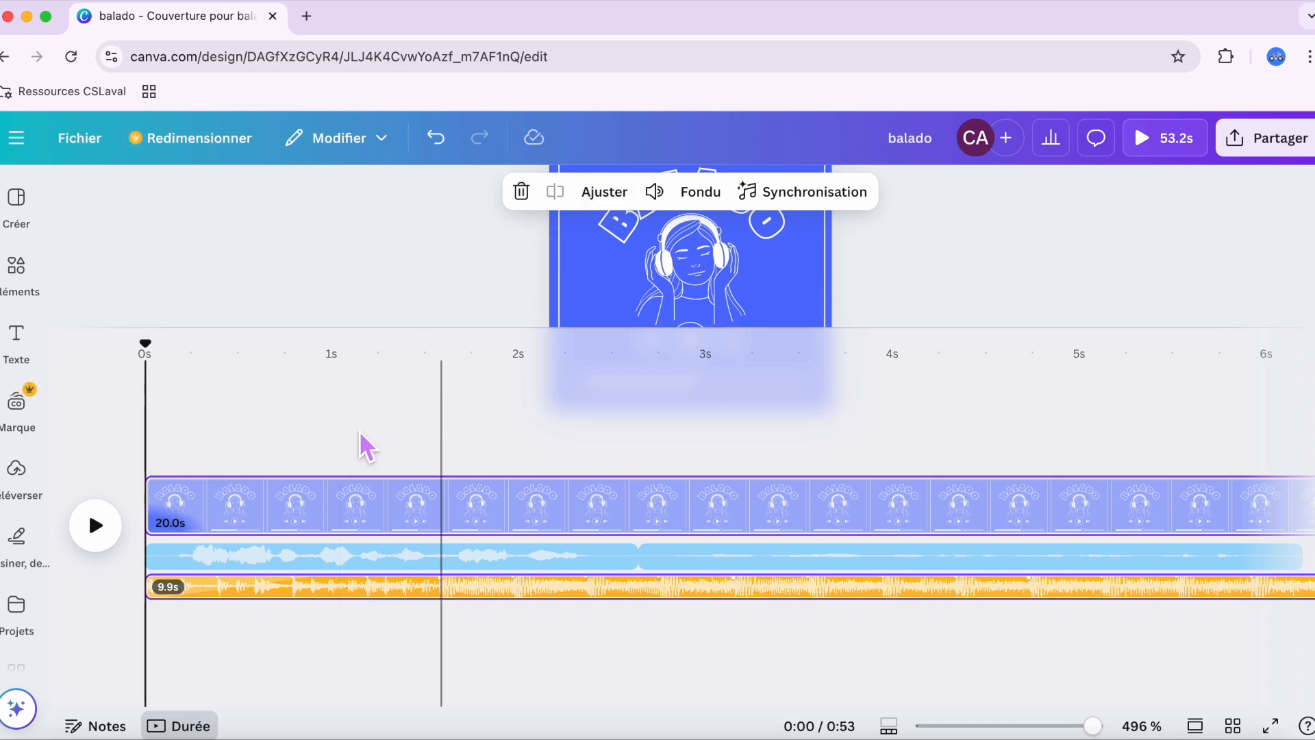
left_click(96, 526)
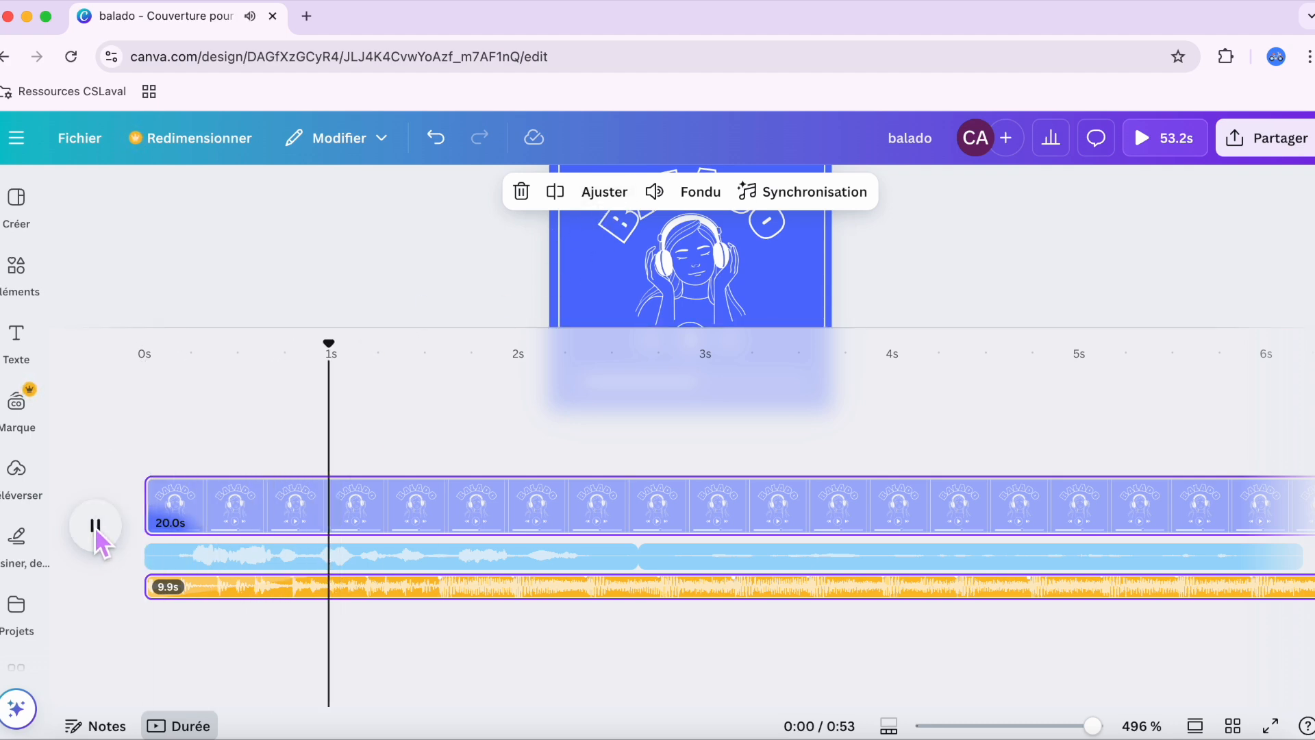
left_click(95, 526)
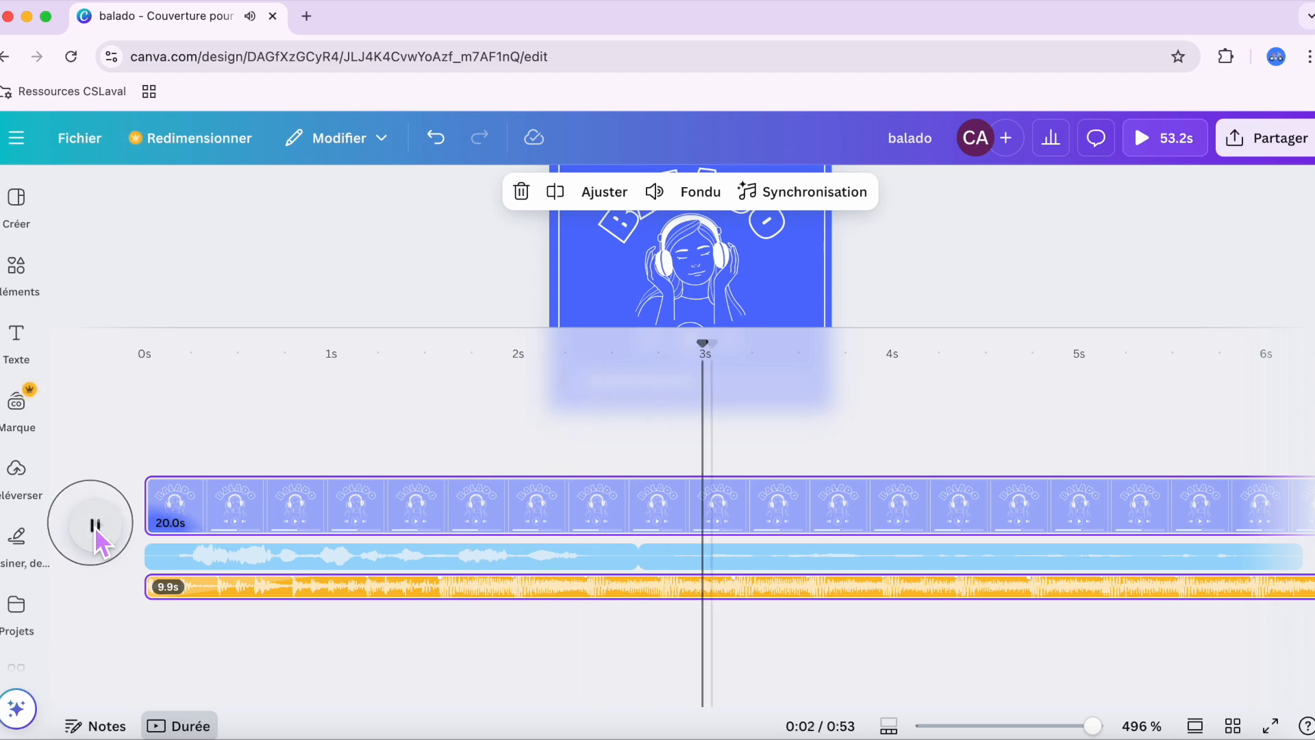
Step: Move the first voice clip so that it starts at about 1.5 s, after the music begins
left_click_drag(219, 551, 490, 538)
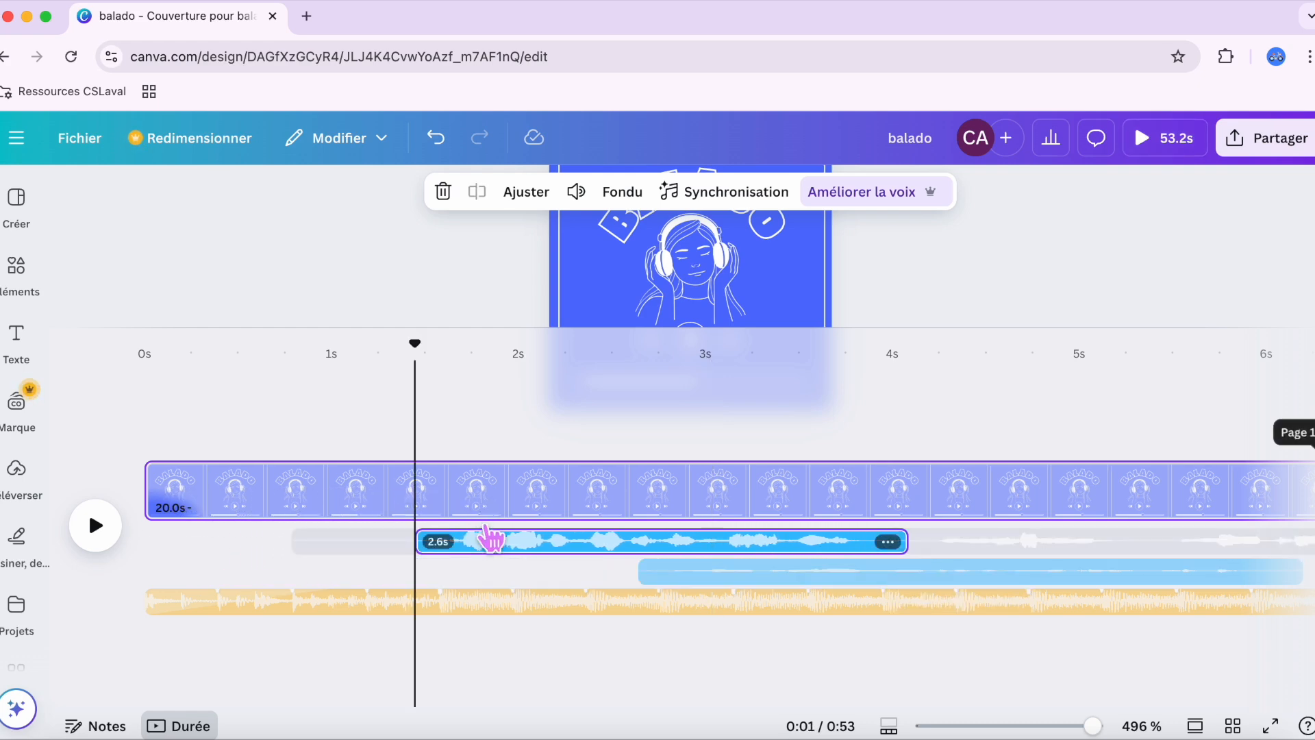
scroll(680, 517, "right", 5)
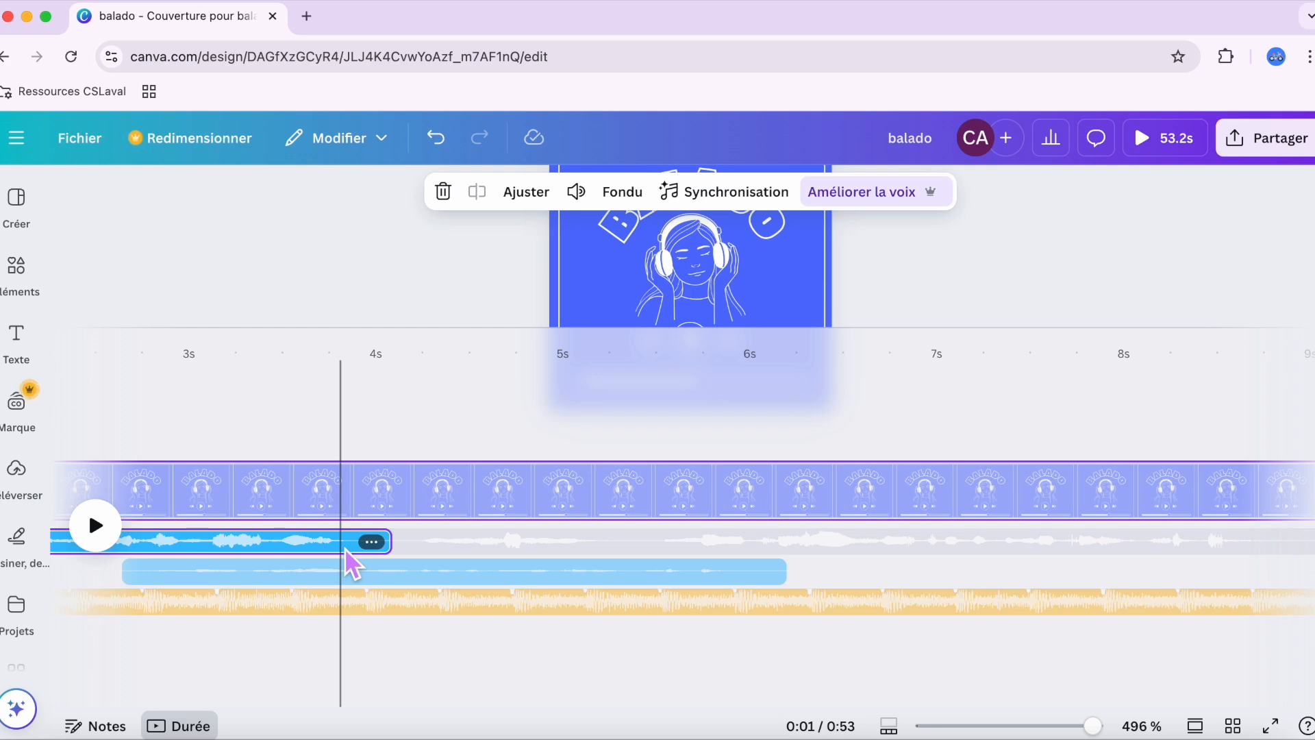
Step: Move the second voice clip onto the first clip's track so that it starts directly after it, at about 4.1 s
left_click(281, 568)
left_click_drag(286, 572, 555, 552)
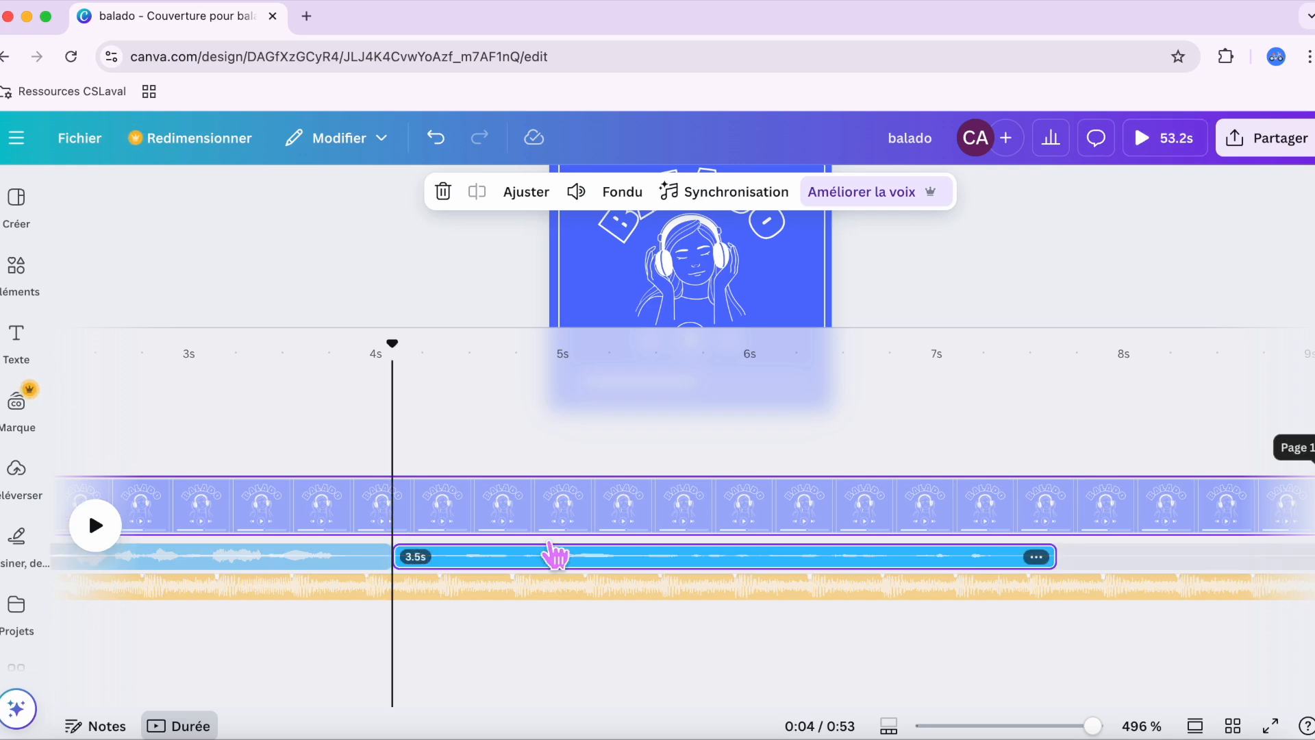
Step: Play the first seconds of the timeline to check the delayed voice entry and the transition between the two voice clips
scroll(556, 556, "left", 5)
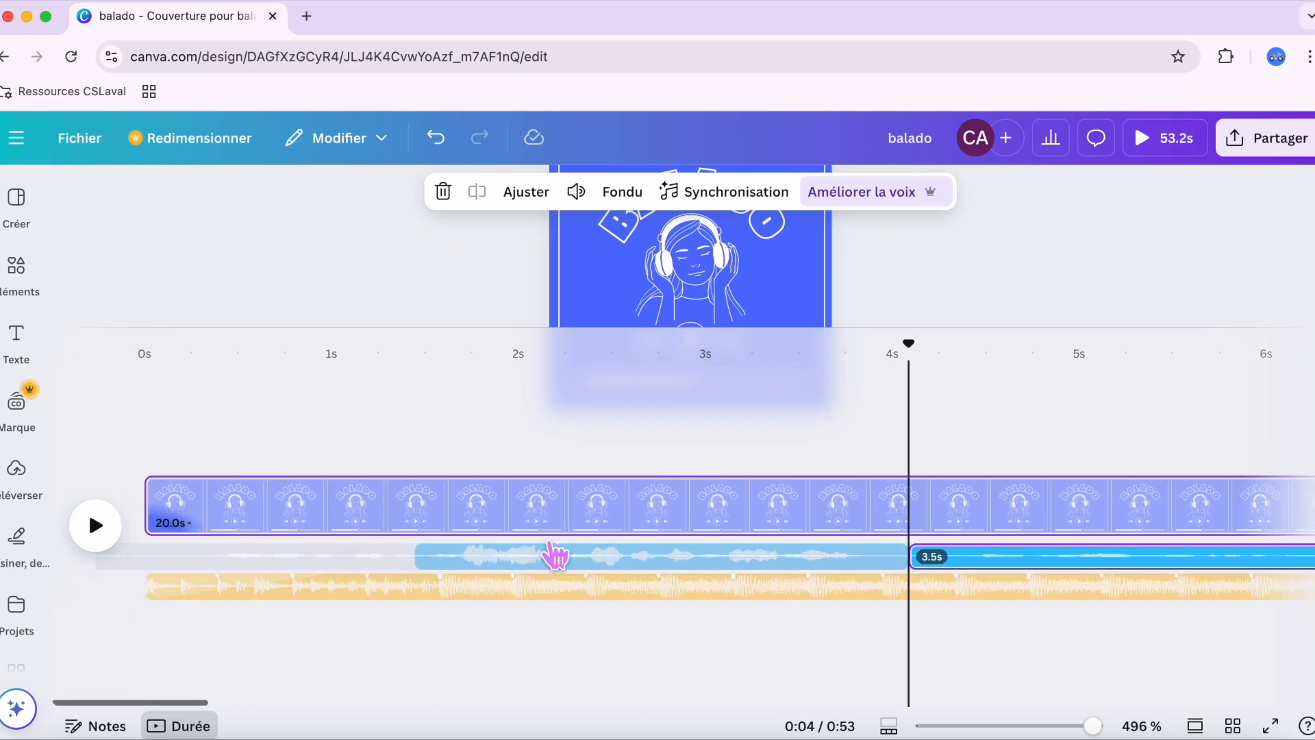
left_click(167, 504)
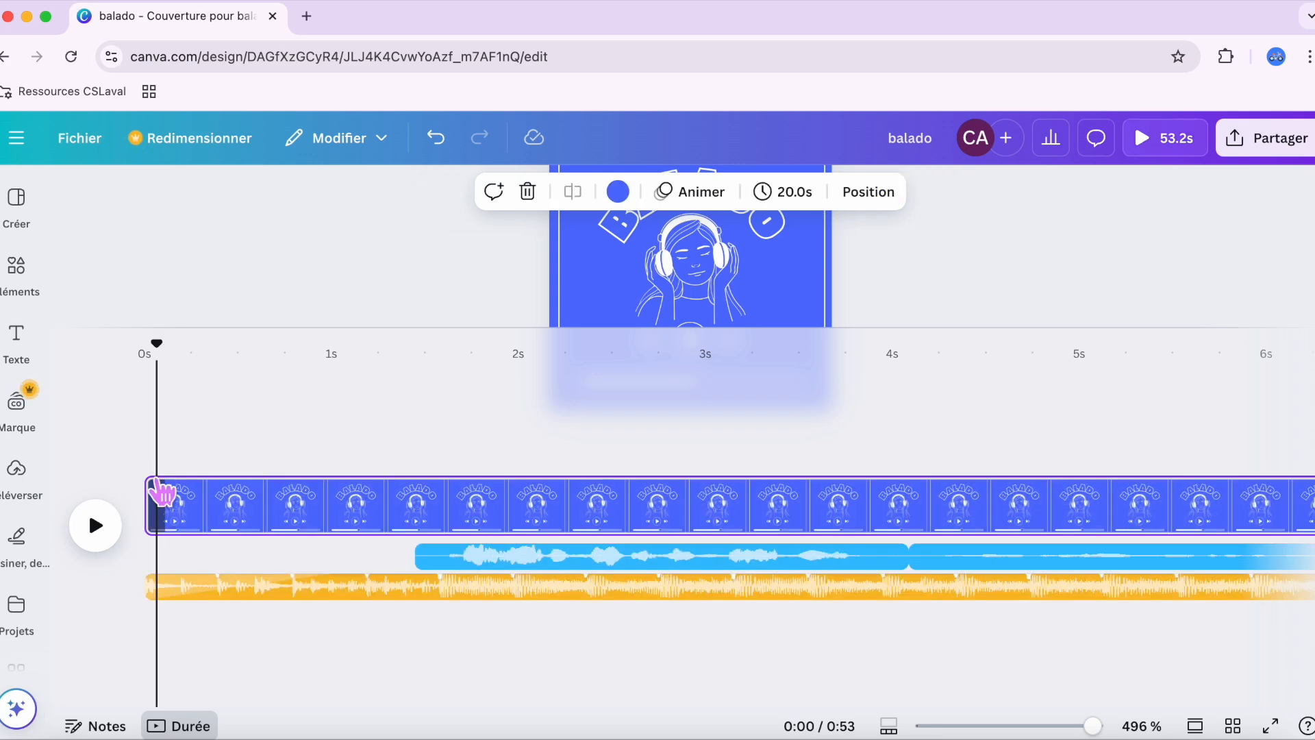
left_click(108, 522)
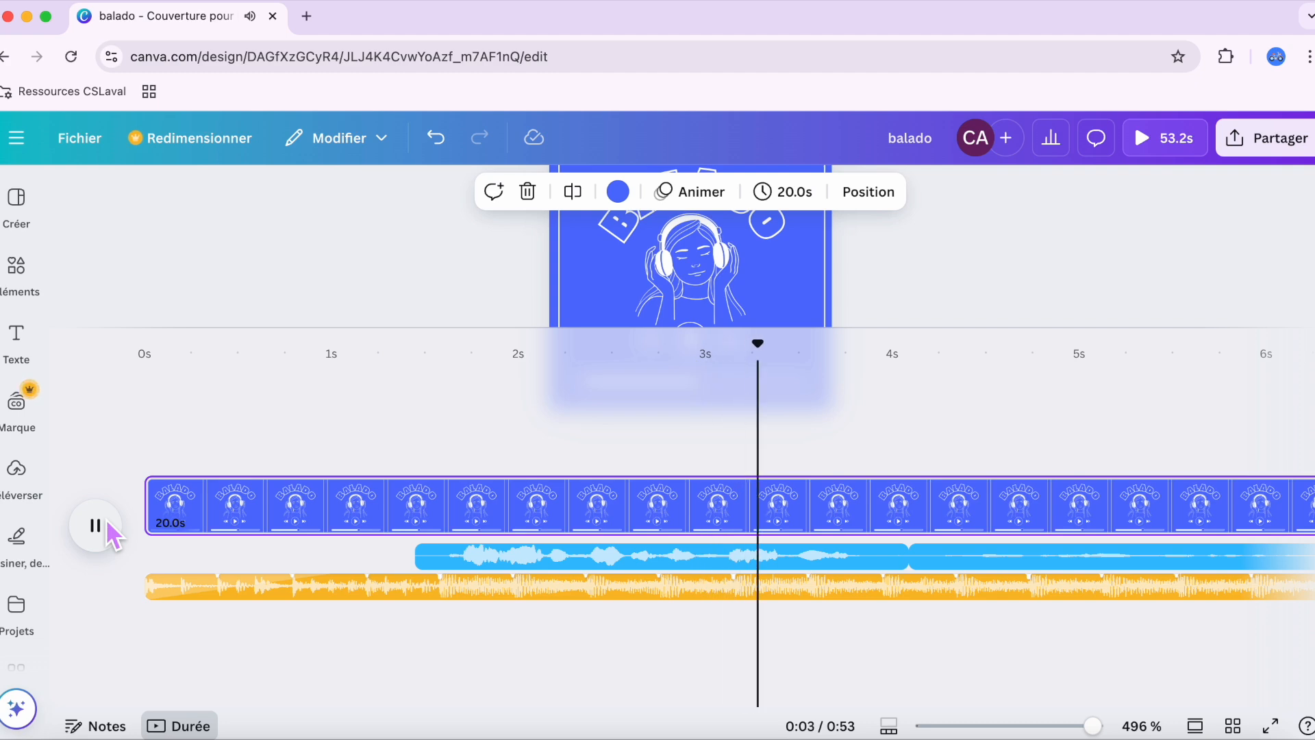
left_click(105, 520)
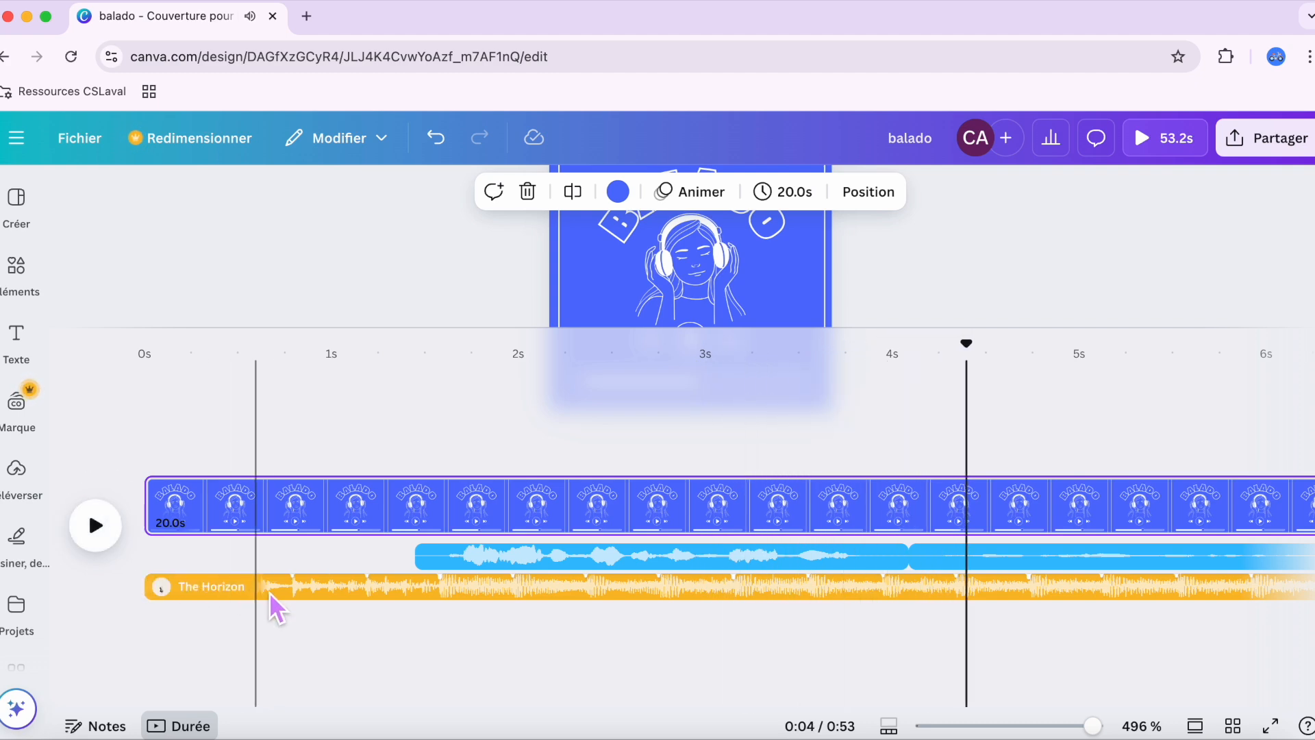
Step: Lower the volume of the background music clip "The Horizon" to 36, without applying it to all audio tracks
left_click(296, 585)
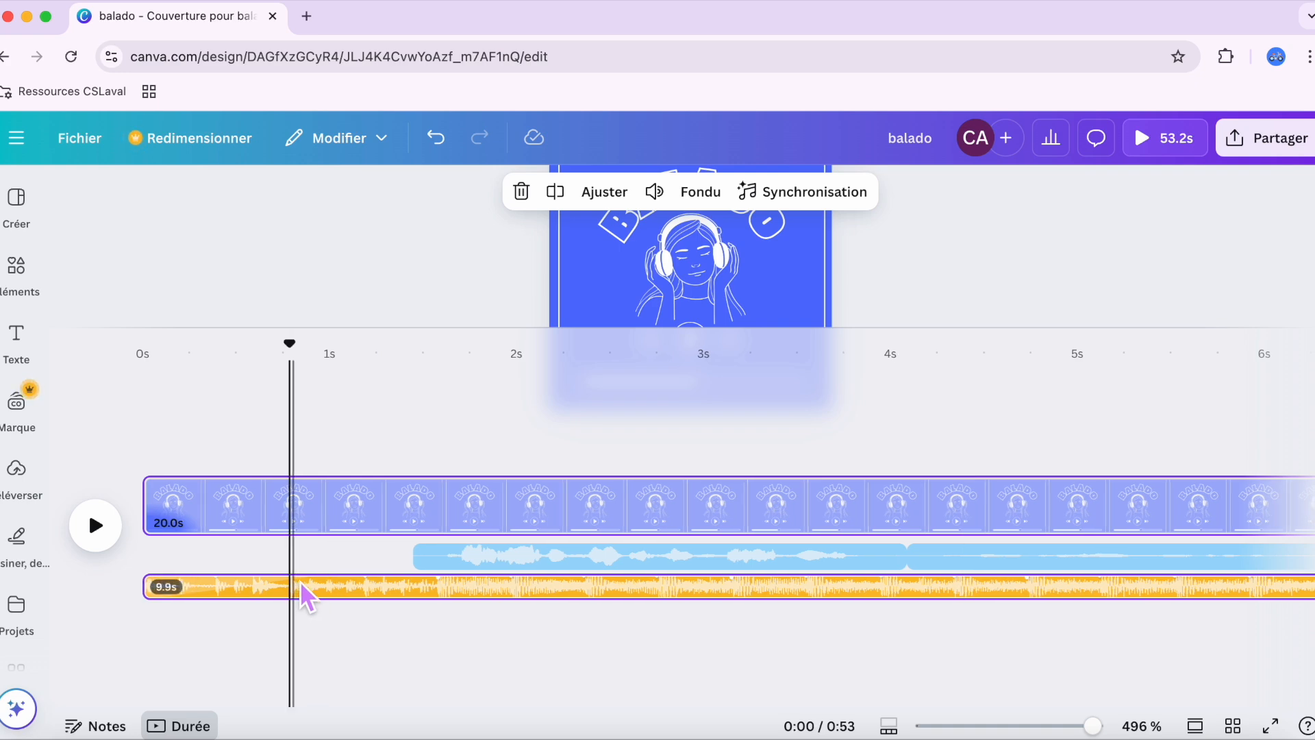
scroll(300, 581, "right", 10)
left_click(1078, 585)
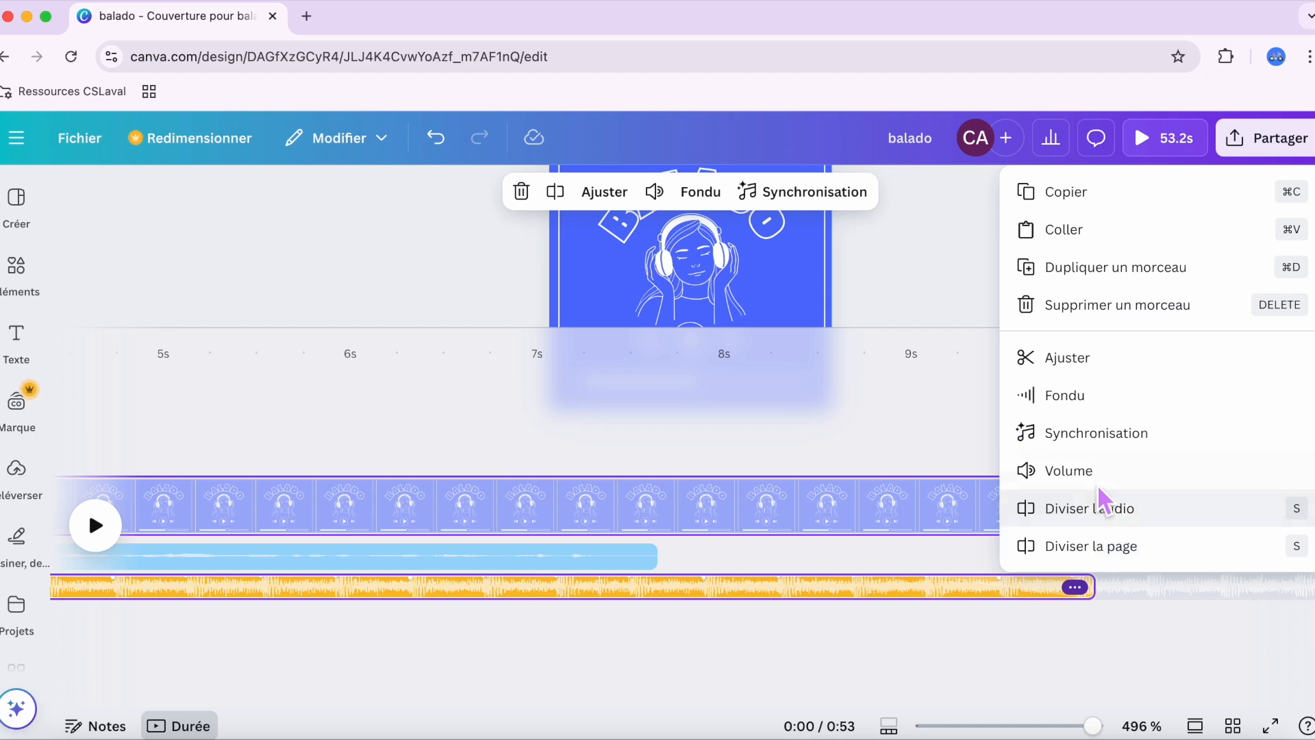
left_click(1086, 471)
left_click_drag(571, 302, 533, 304)
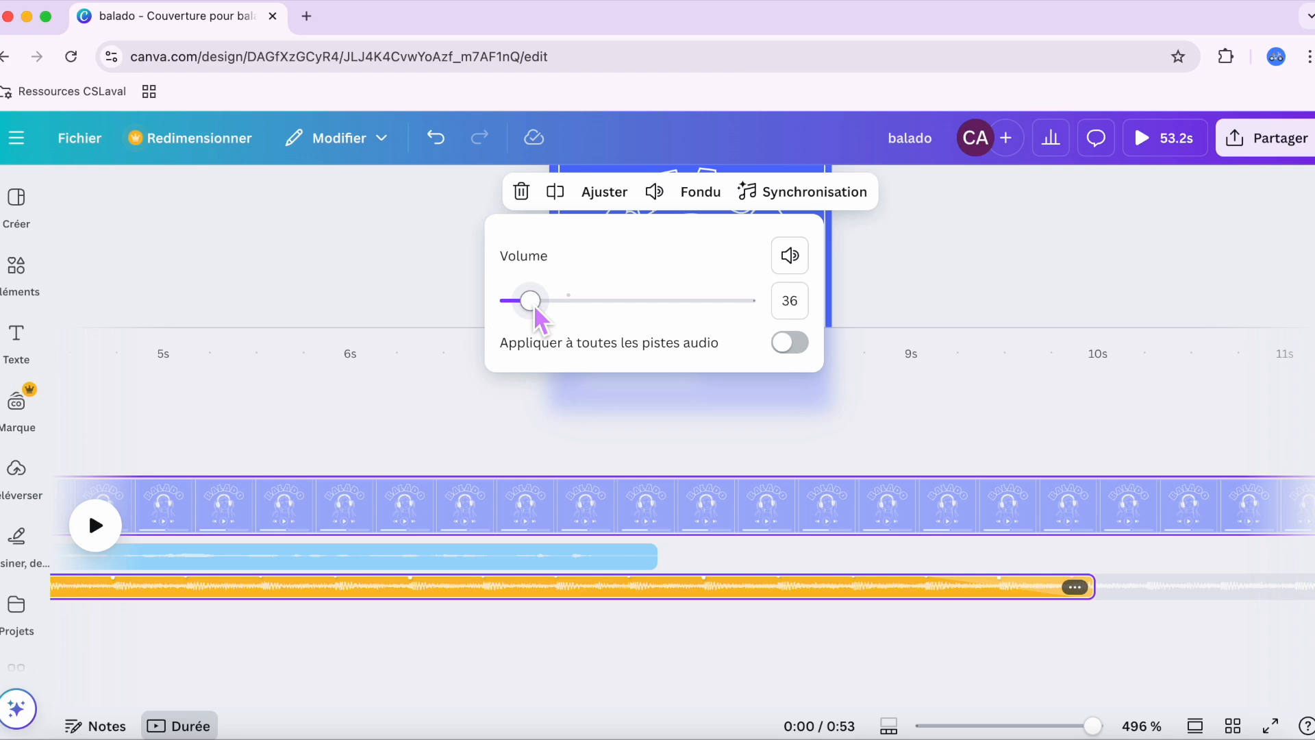
left_click(619, 640)
Step: Play the timeline from the beginning to check the balance between the voice clips and the quieter music
scroll(622, 641, "left", 10)
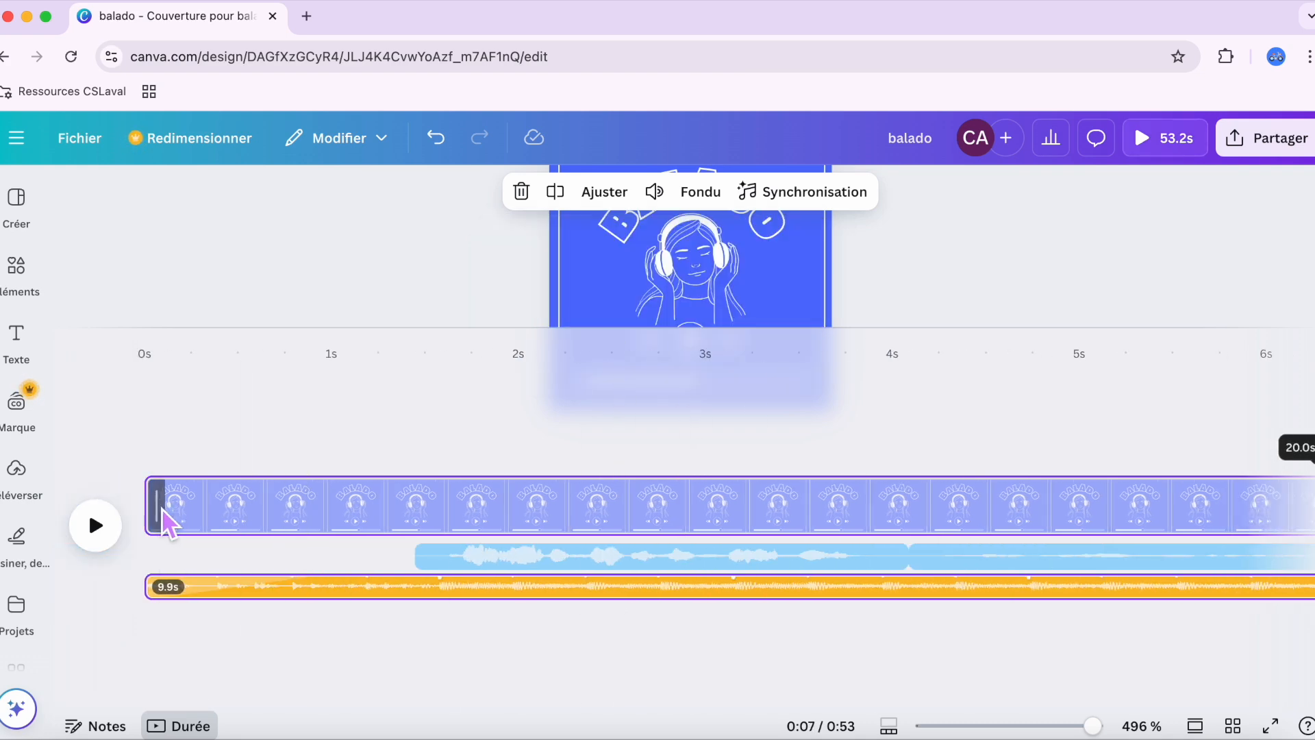
left_click(162, 508)
left_click(98, 526)
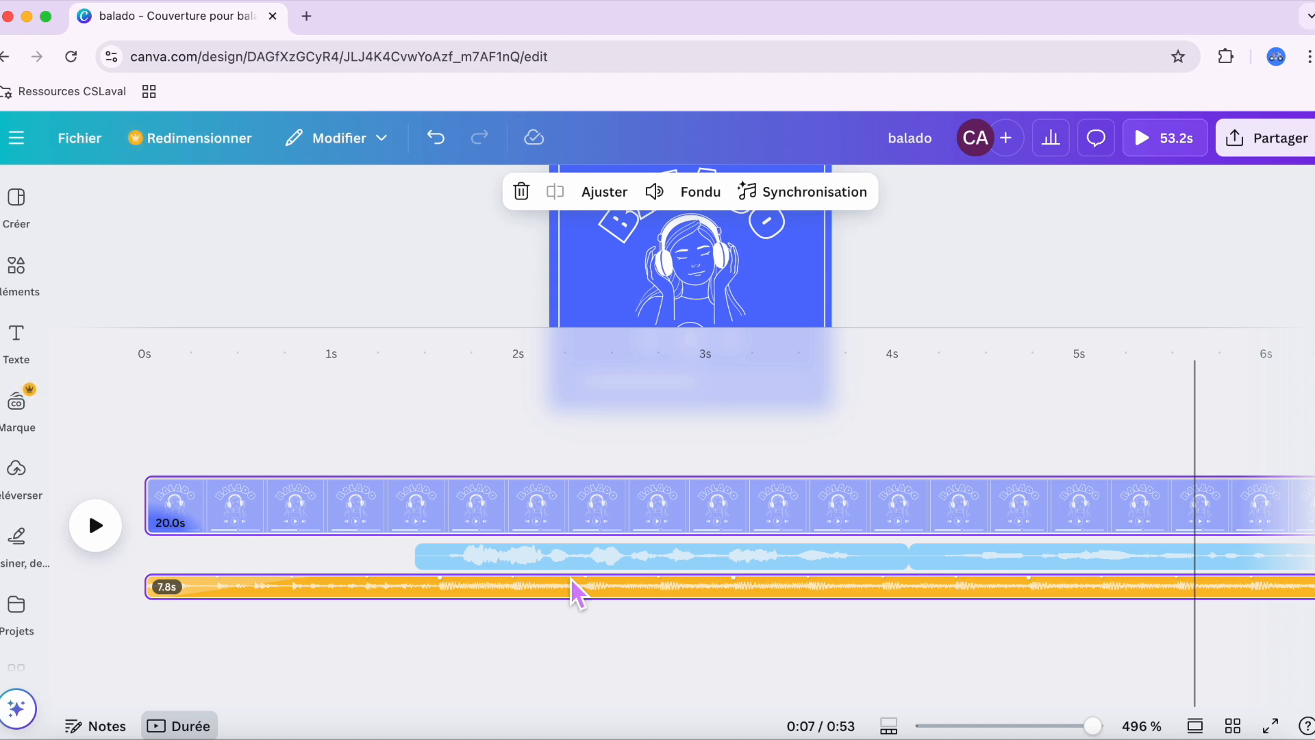
Step: Open the library of uploaded files
left_click(17, 470)
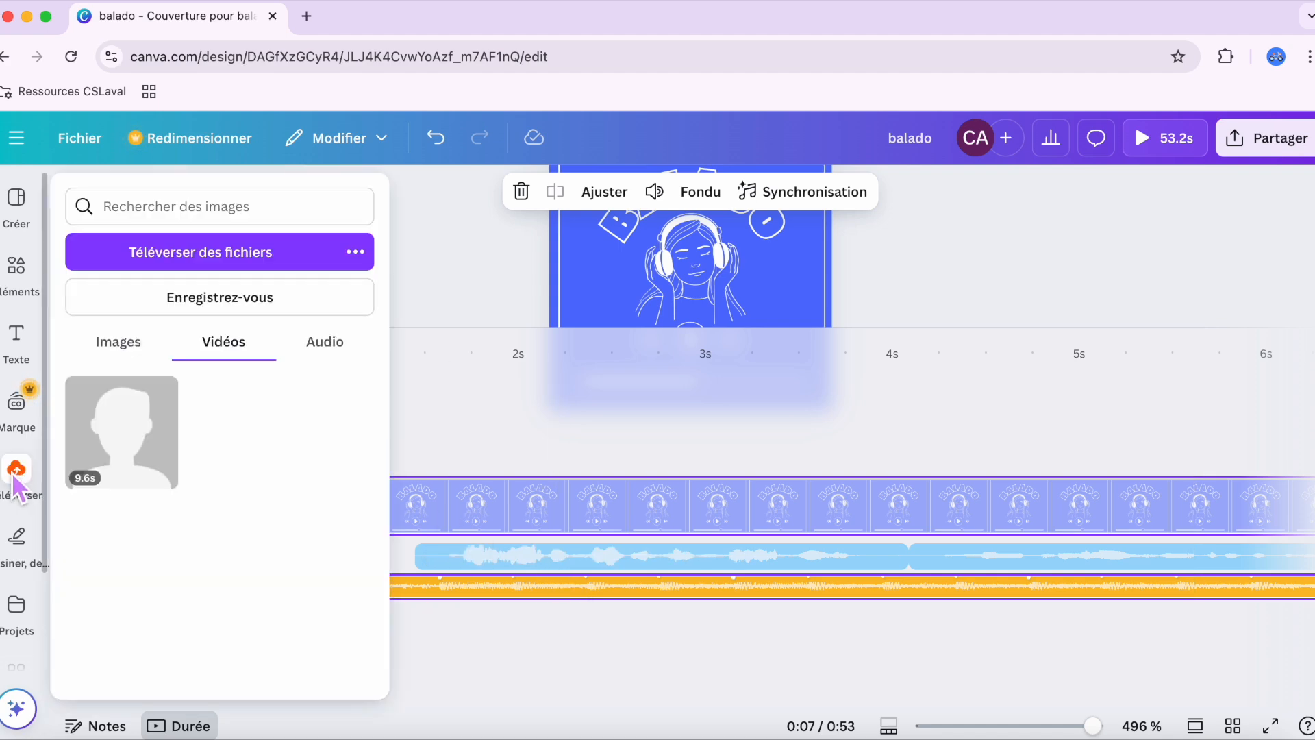